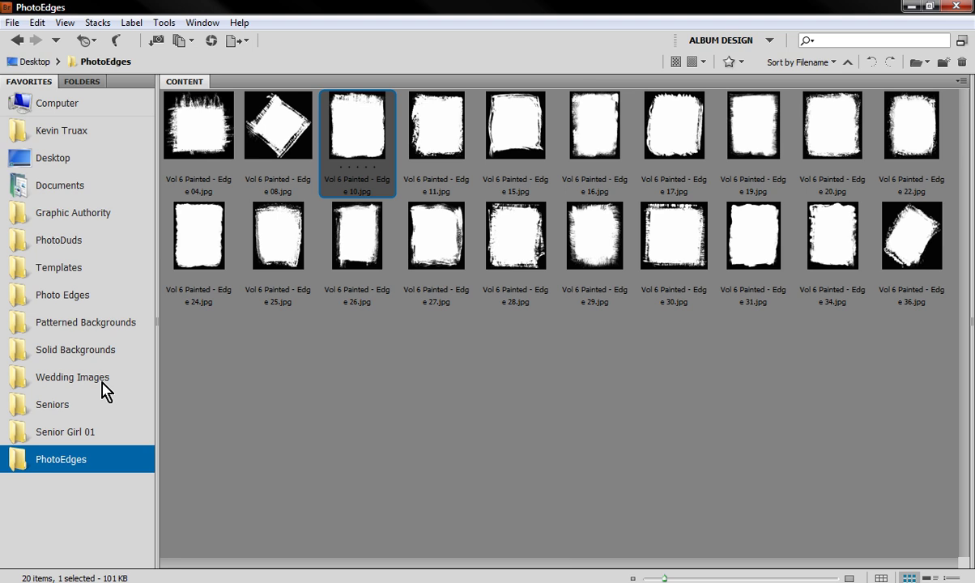
Open IMG_9061bw-9.jpg from the Senior Girl 01 folder in Photoshop and move its window aside from the other document.
click(37, 434)
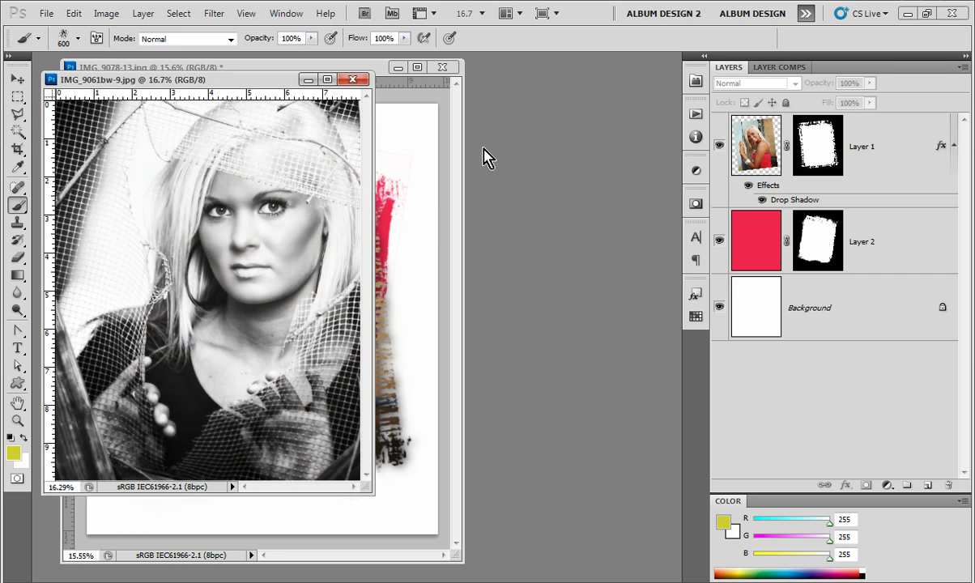
drag(196, 83, 384, 82)
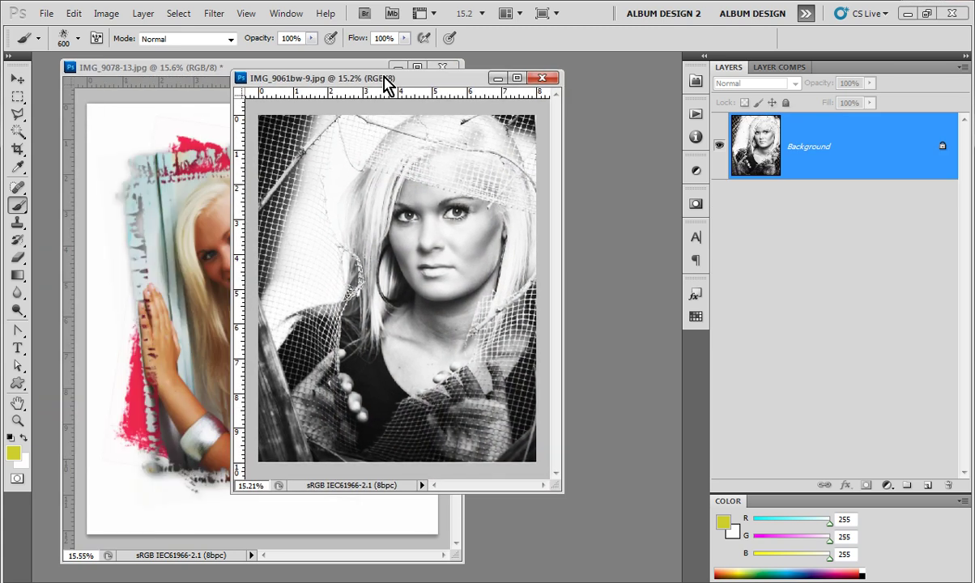
scroll(359, 244, down, 1)
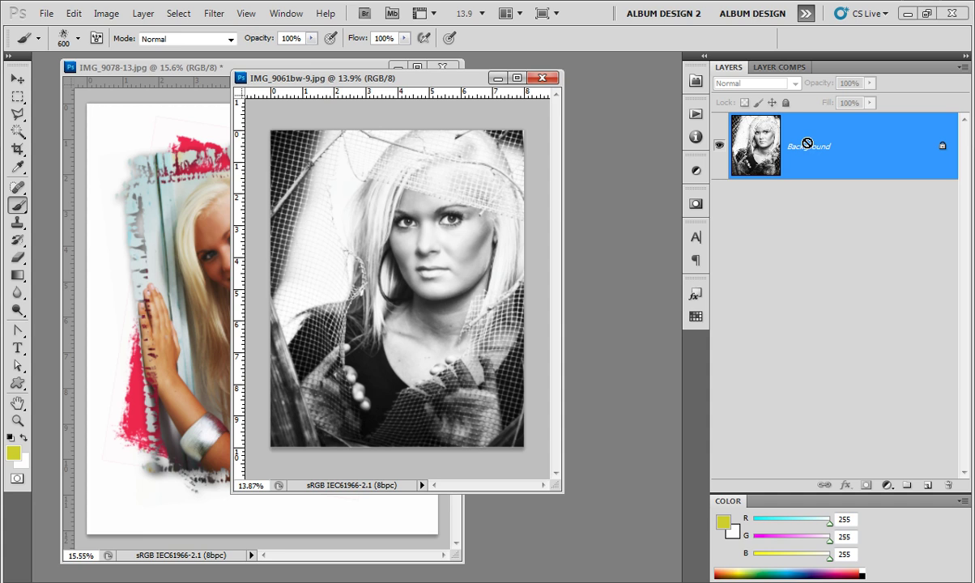
Duplicate the background photo twice, hiding the lower duplicate and giving the upper one a blank layer mask.
key(ctrl+j)
key(ctrl+j)
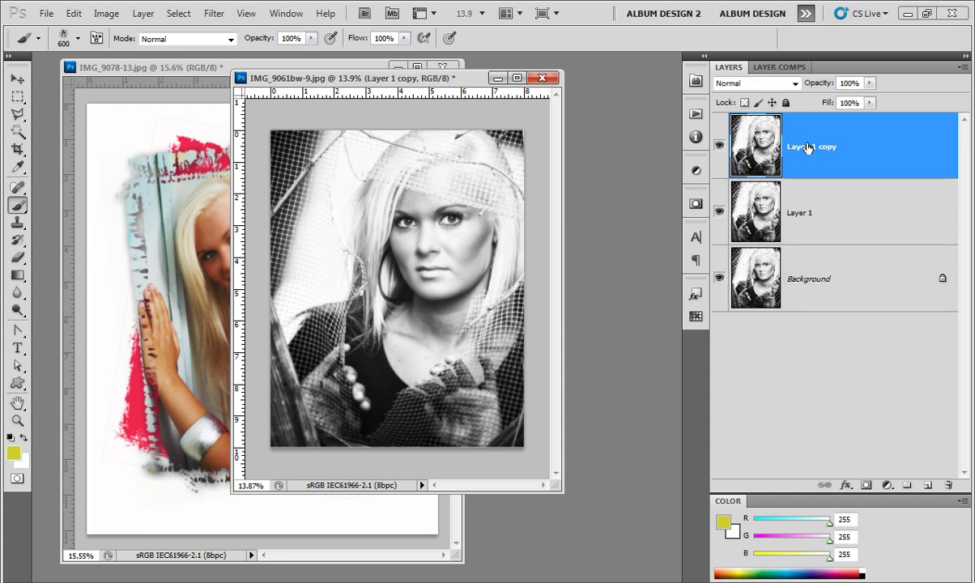
click(719, 212)
click(865, 484)
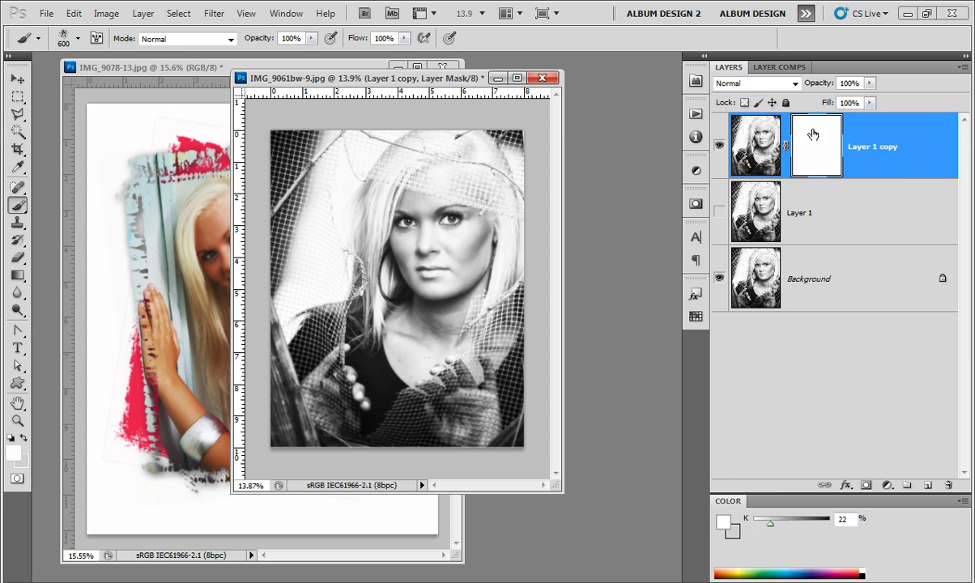
Expand the canvas beyond the portrait with the Crop tool, leaving a white border on all four sides.
click(17, 149)
key(ctrl+minus)
drag(275, 146, 486, 418)
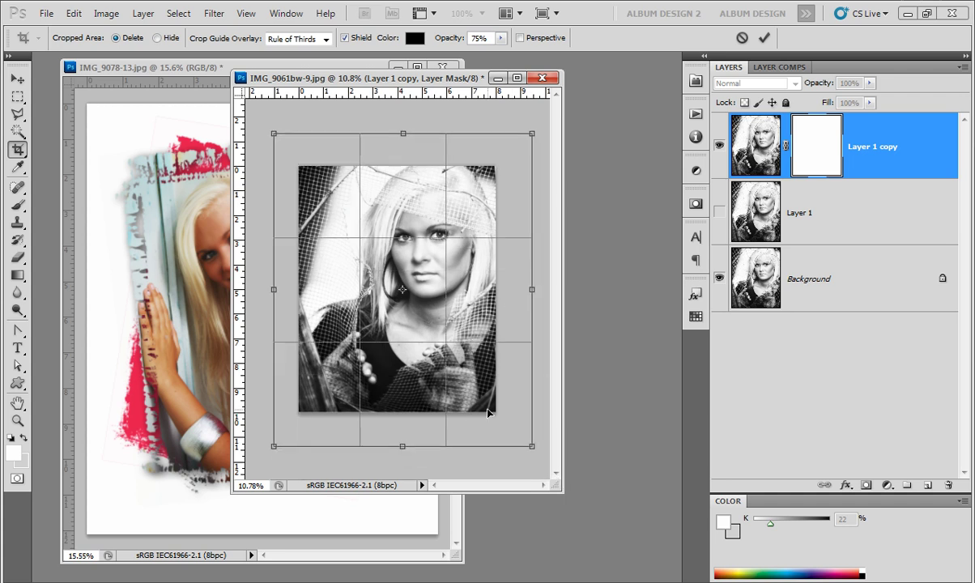
key(Return)
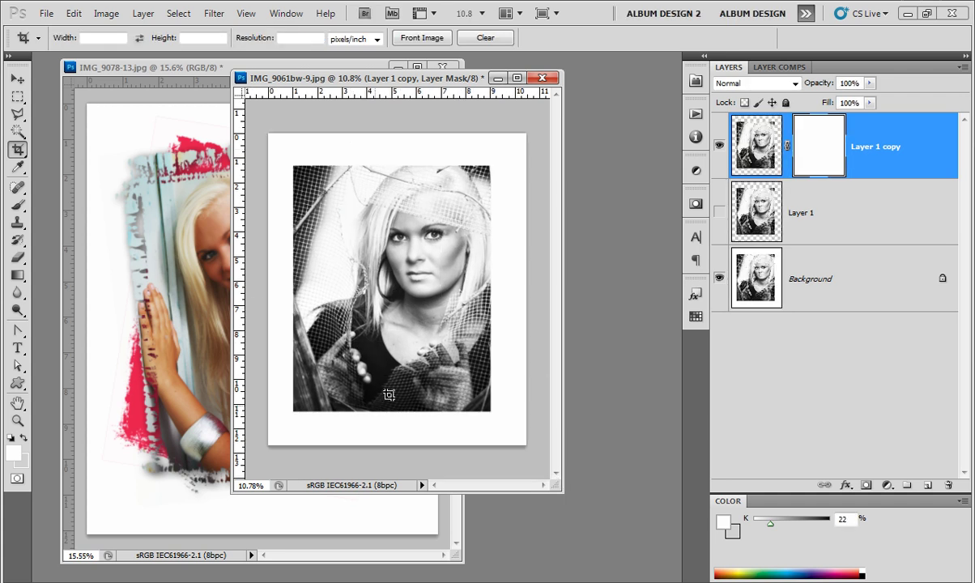
scroll(430, 312, up, 2)
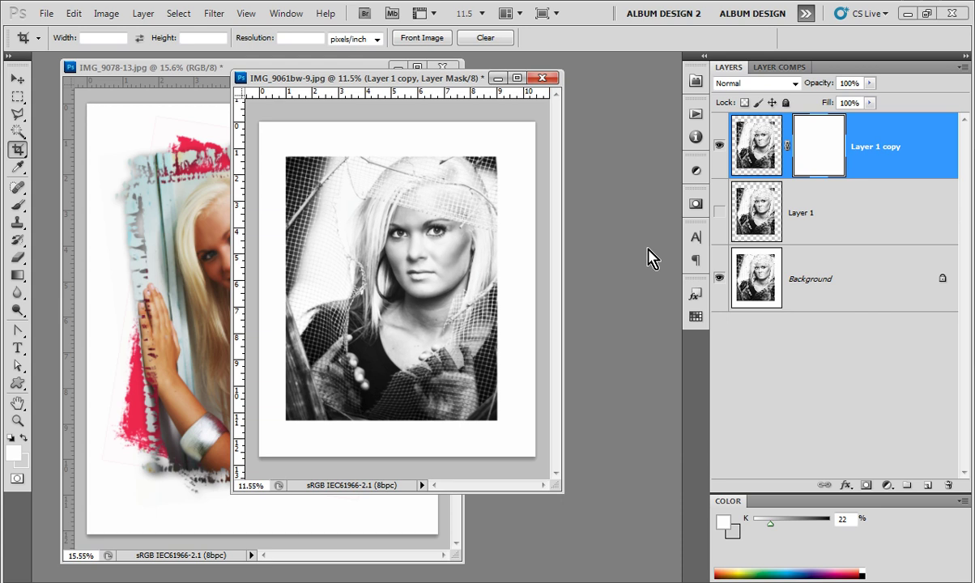
Replace the blank mask on Layer 1 copy with one made from the photo's rectangular outline.
drag(827, 170, 946, 484)
click(552, 232)
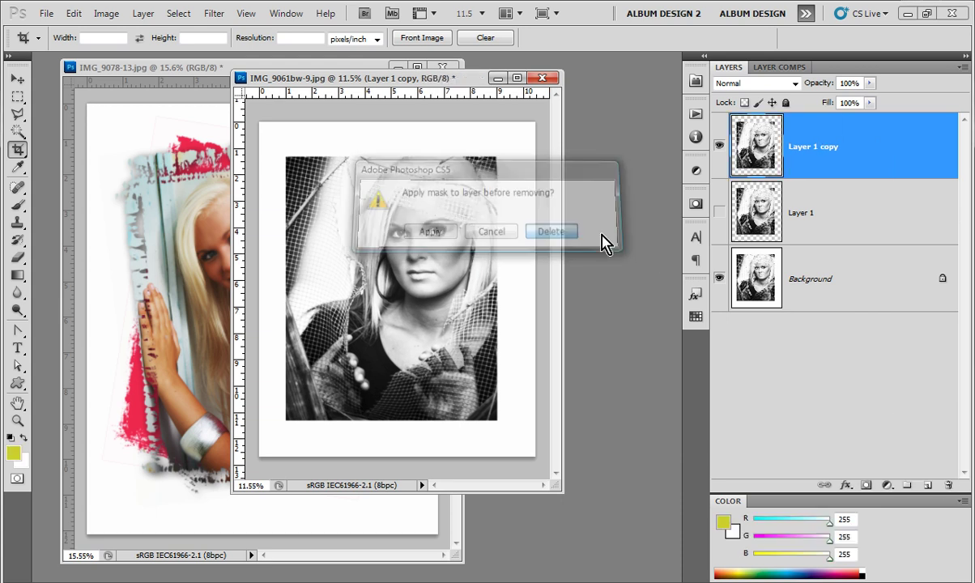
ctrl+click(748, 153)
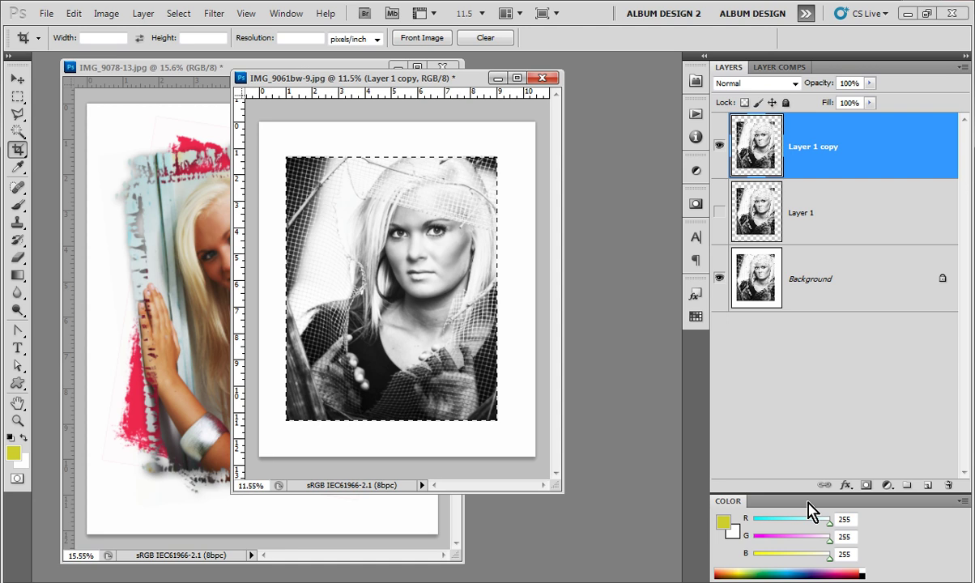
click(867, 485)
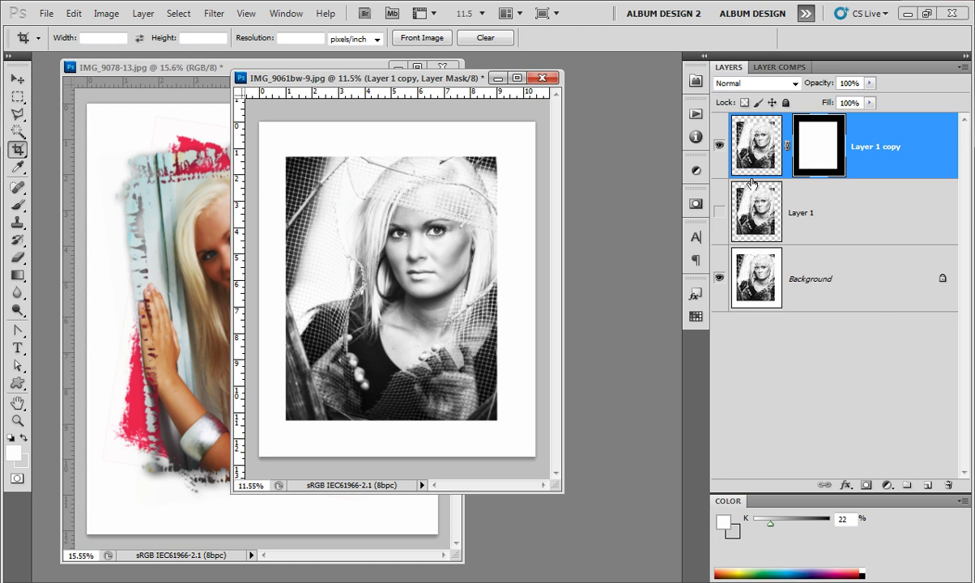
Paint black on the Layer 1 copy mask along the portrait's left edge with the rough brush, hiding the Background layer.
key(b)
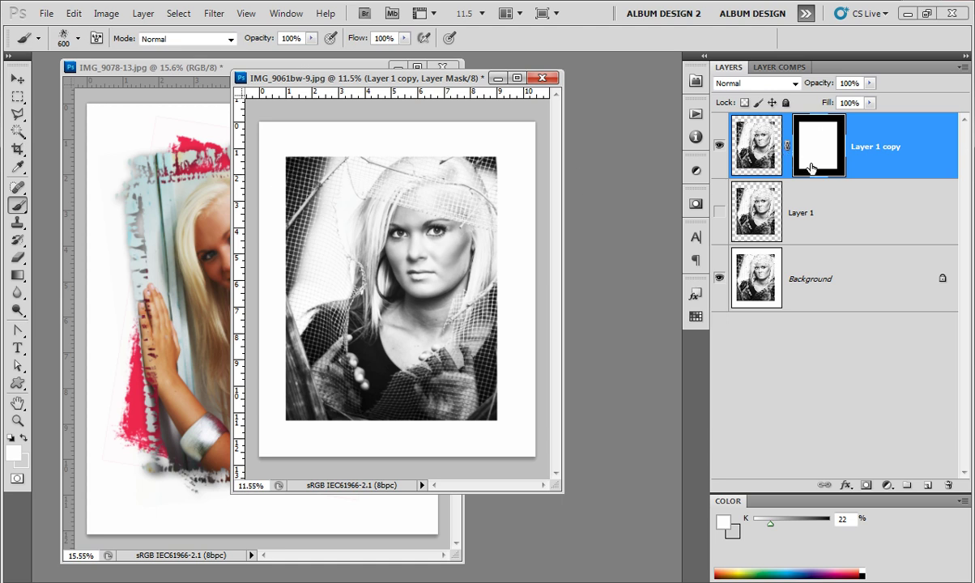
key(d)
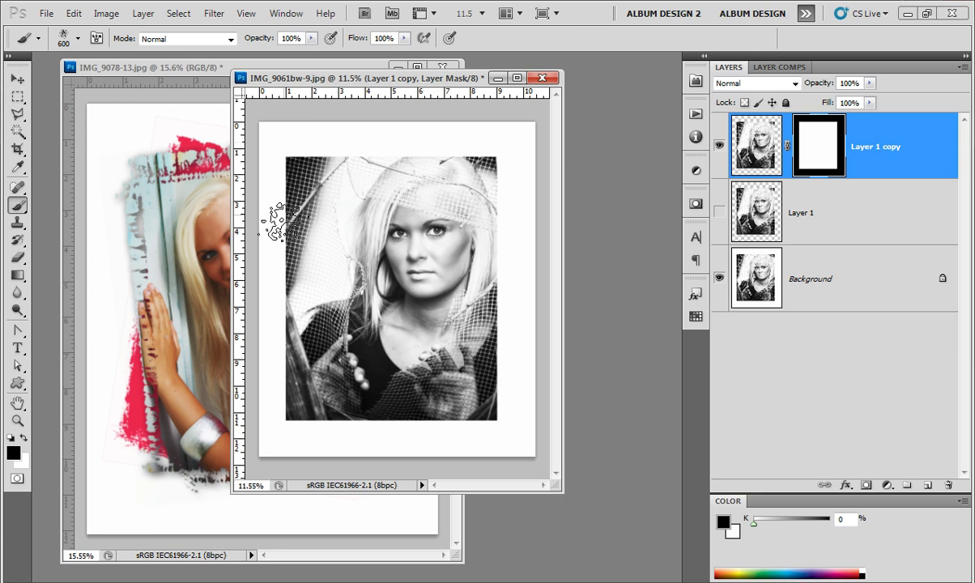
mouse_move(294, 387)
mouse_down()
mouse_move(278, 362)
mouse_move(285, 165)
mouse_move(276, 157)
mouse_up()
click(718, 278)
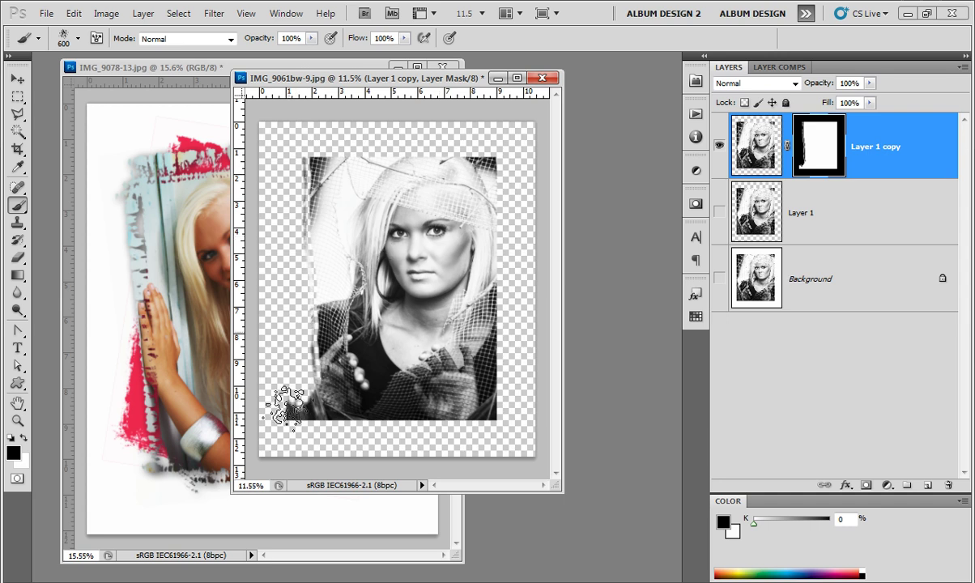
drag(272, 382, 281, 417)
Make the Background layer visible and fill it entirely with white.
click(757, 289)
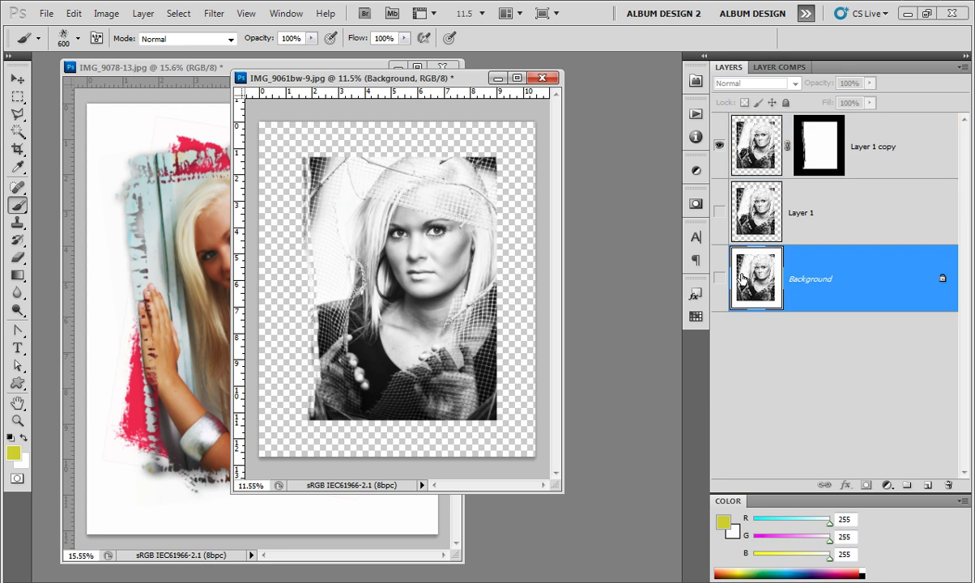
click(718, 278)
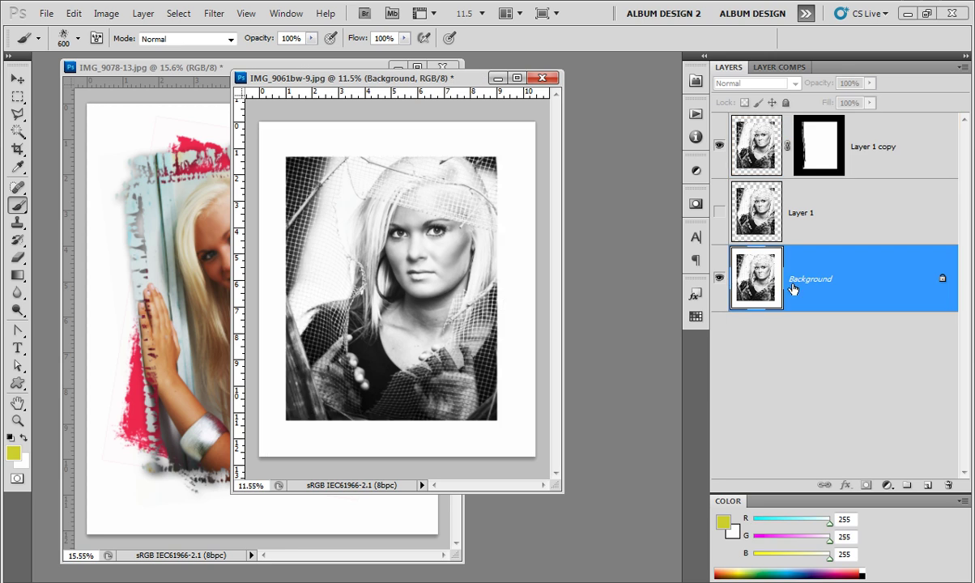
key(alt+BackSpace)
key(ctrl+BackSpace)
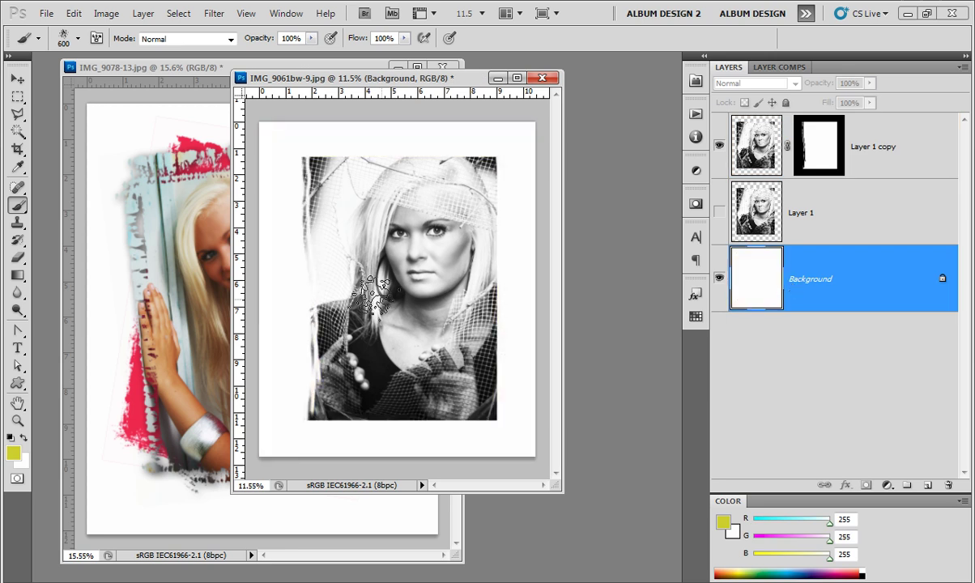
mouse_move(312, 136)
mouse_down()
mouse_move(312, 270)
mouse_move(289, 282)
mouse_up()
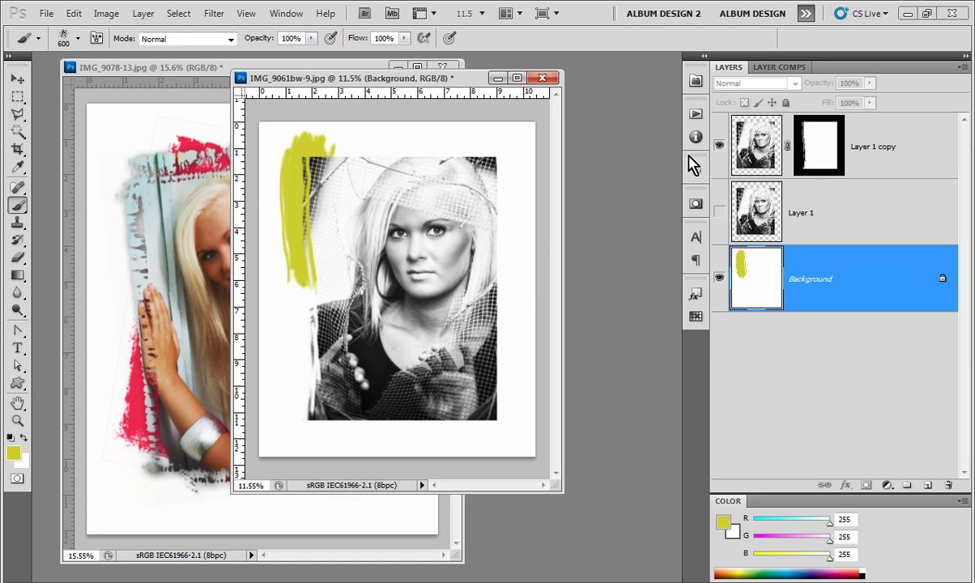
key(ctrl+z)
Paint black on the Layer 1 copy mask to hide the portrait's left part, and paint white to restore it.
click(820, 168)
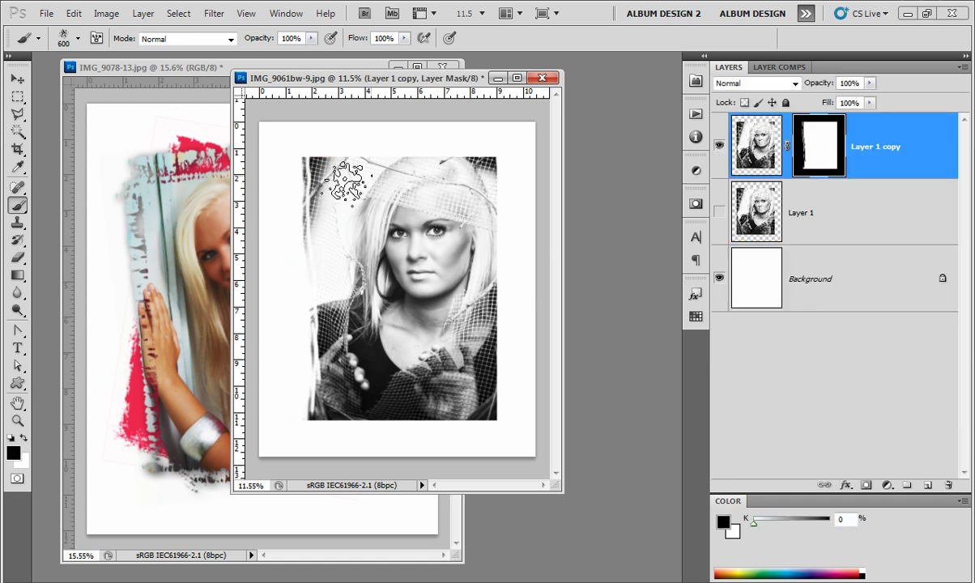
mouse_move(326, 170)
mouse_down()
mouse_move(301, 158)
mouse_move(289, 190)
mouse_move(303, 291)
mouse_move(297, 403)
mouse_move(319, 400)
mouse_up()
mouse_move(330, 221)
mouse_down()
mouse_move(333, 148)
mouse_move(318, 307)
mouse_move(332, 393)
mouse_move(326, 428)
mouse_move(337, 424)
mouse_up()
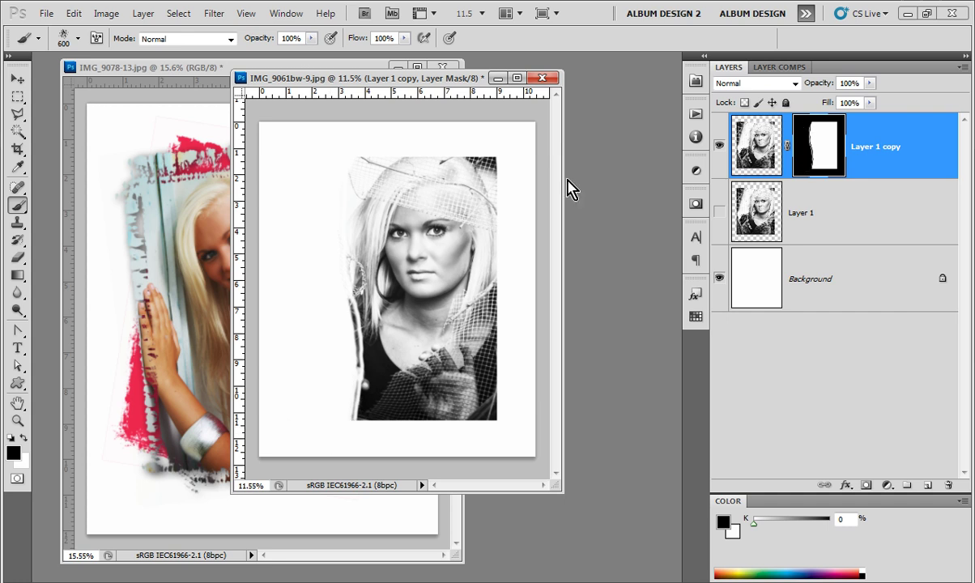
key(x)
mouse_move(361, 198)
mouse_down()
mouse_move(339, 429)
mouse_move(309, 189)
mouse_move(317, 148)
mouse_move(303, 420)
mouse_move(278, 178)
mouse_move(293, 154)
mouse_move(293, 425)
mouse_up()
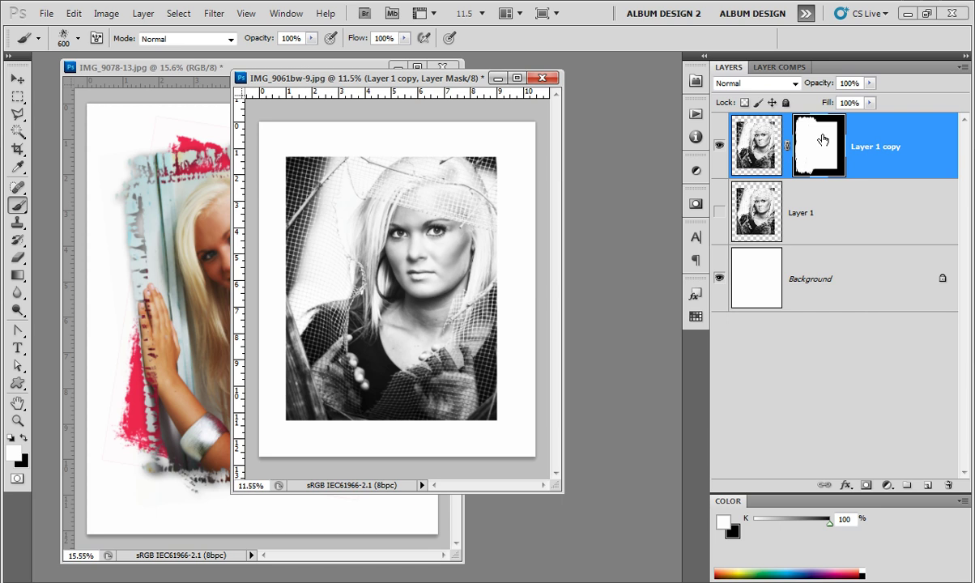
Discard the painted mask on Layer 1 copy without applying it, and create a clean mask from the photo's outline.
drag(822, 140, 946, 483)
click(546, 233)
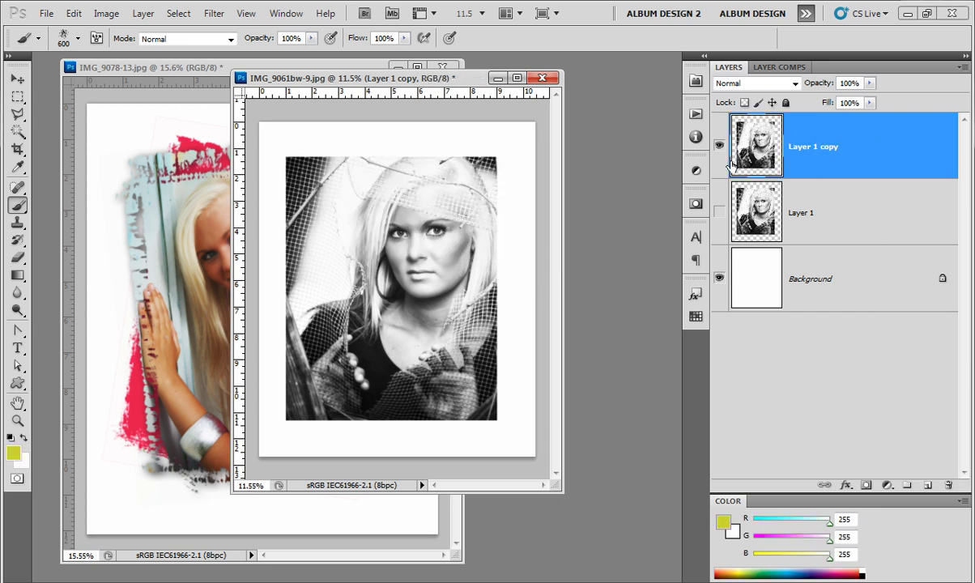
ctrl+click(773, 166)
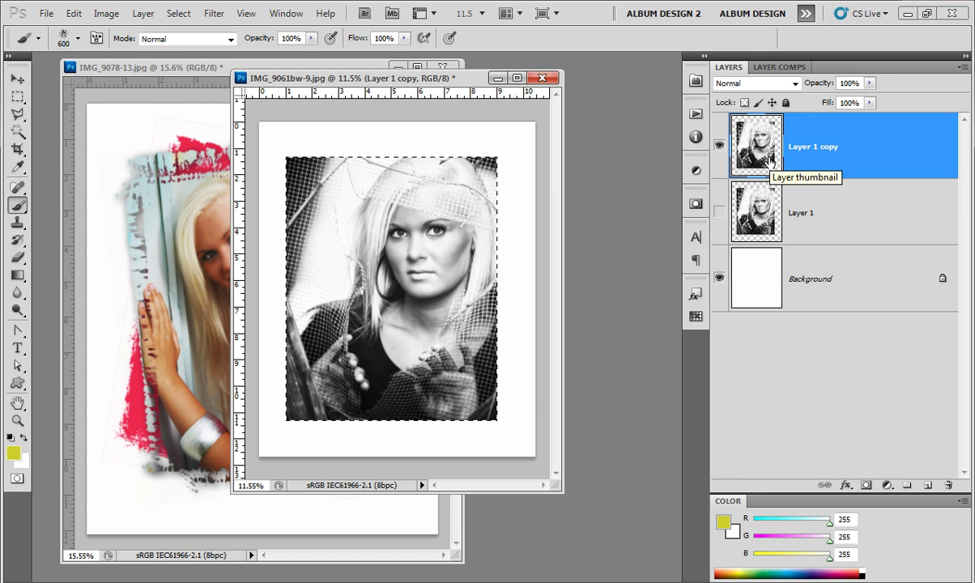
click(866, 485)
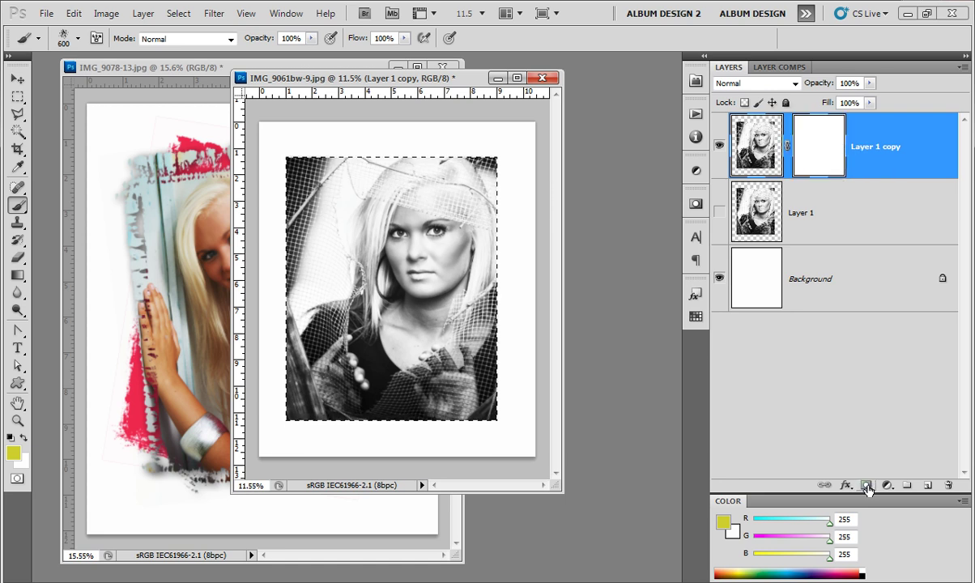
drag(821, 148, 948, 485)
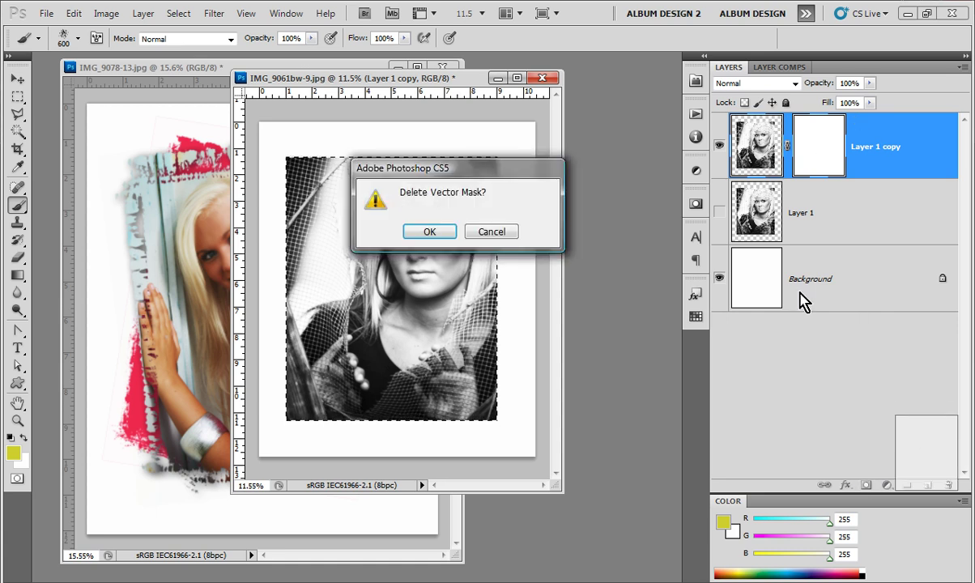
click(423, 233)
click(865, 484)
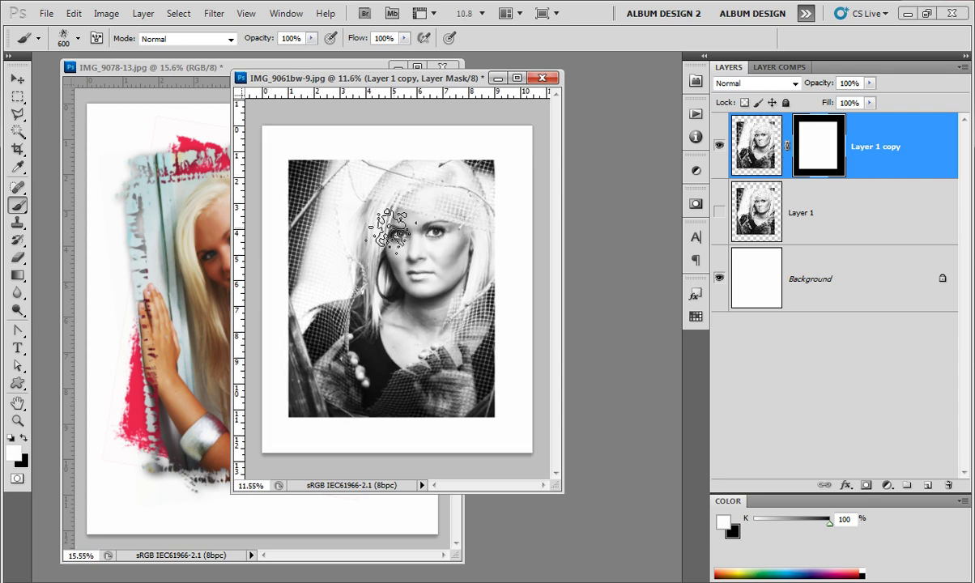
Enlarge the portrait's document window and make the hidden Layer 1 the active layer.
drag(554, 484, 599, 508)
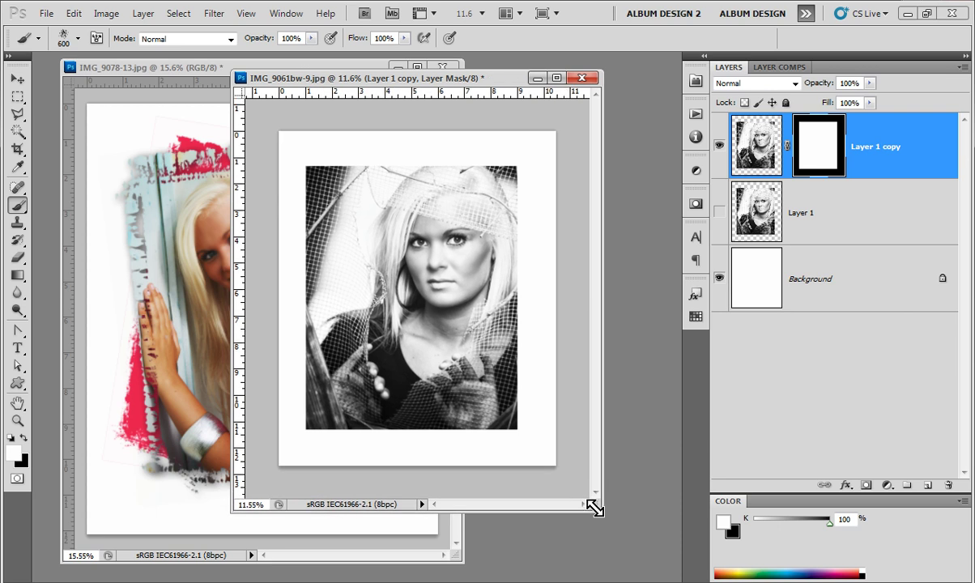
scroll(421, 275, up, 1)
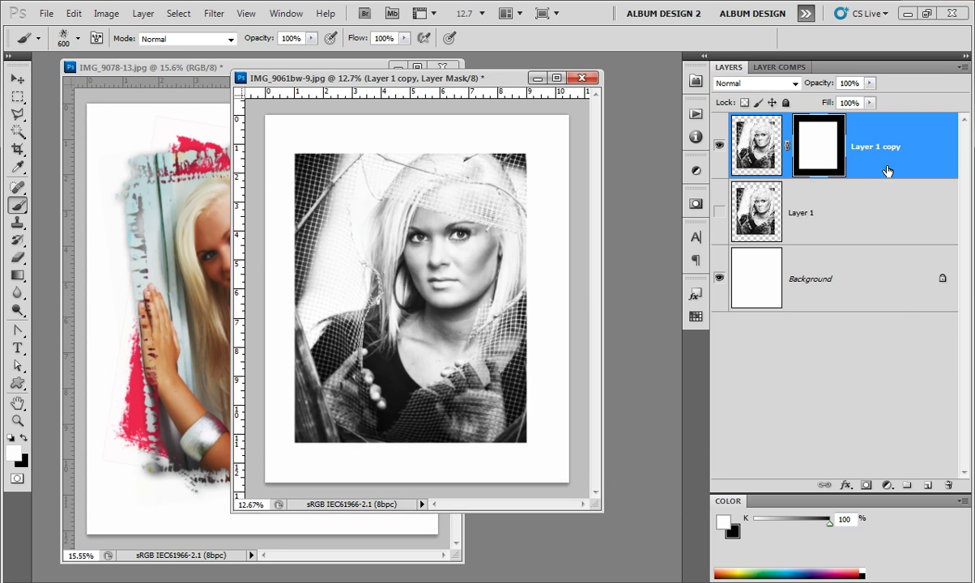
click(860, 203)
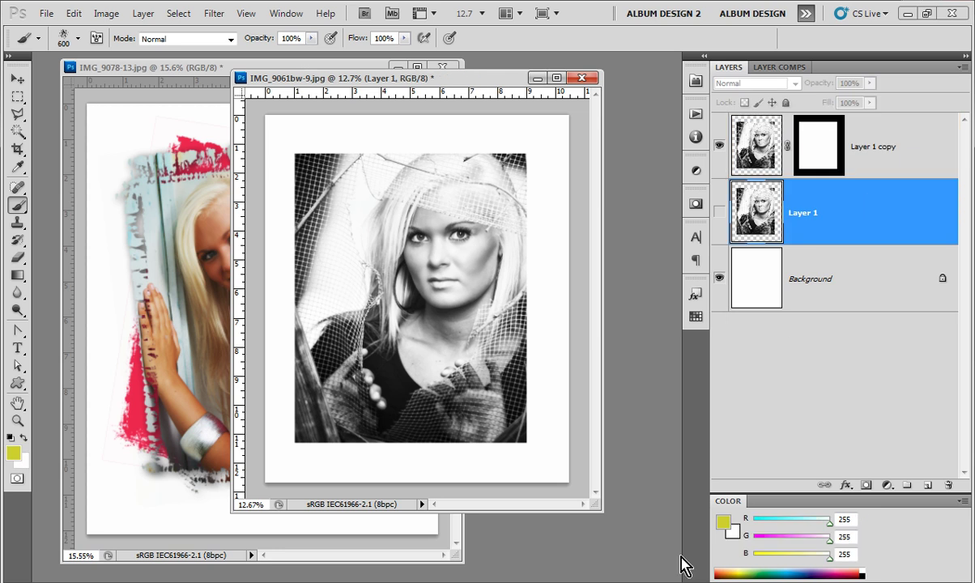
Switch to Bridge and open Vol 6 Painted - Edge 30.jpg from the PhotoEdges folder.
key(alt+Tab)
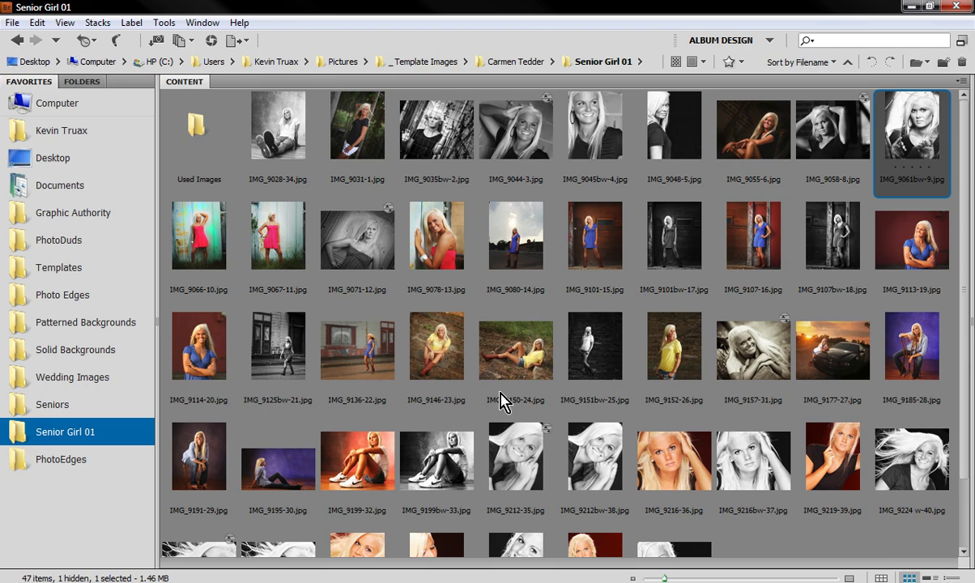
click(69, 459)
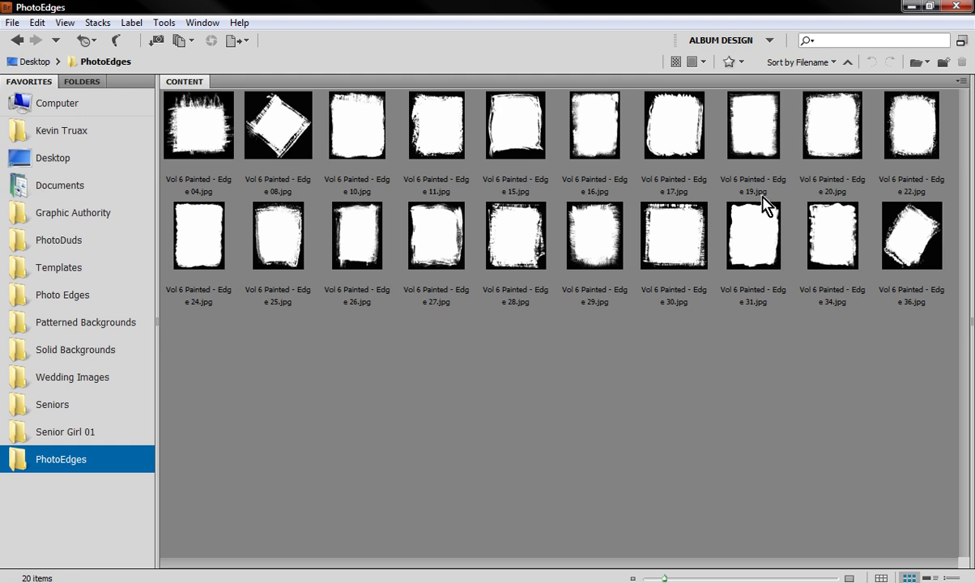
double_click(675, 235)
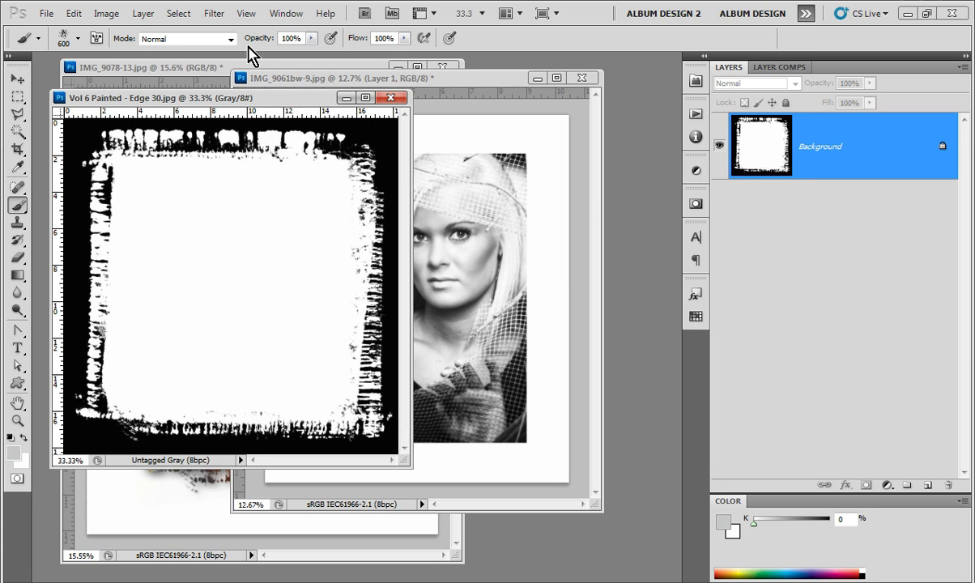
Copy the entire painted edge image to the clipboard and close its document.
click(179, 13)
mouse_move(74, 15)
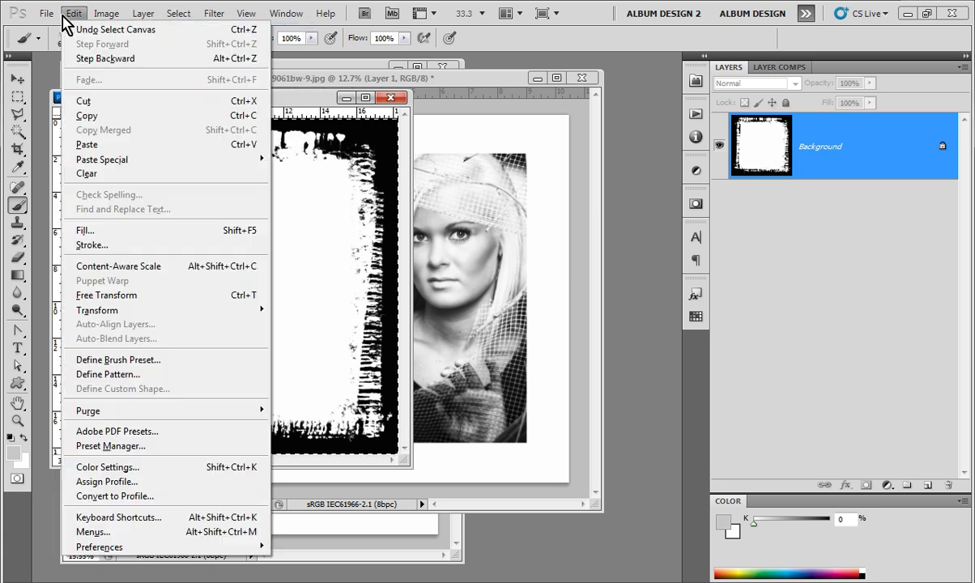
click(108, 115)
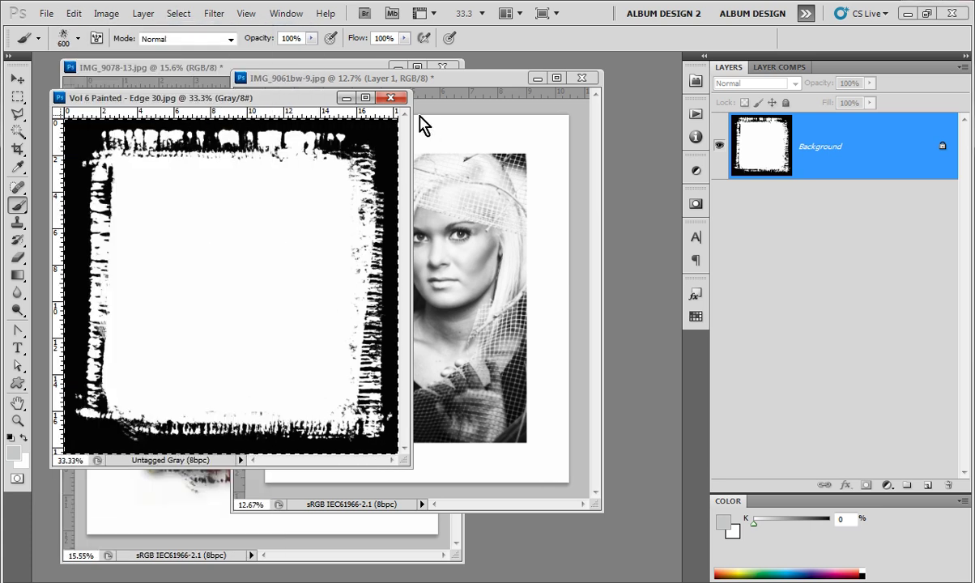
click(392, 98)
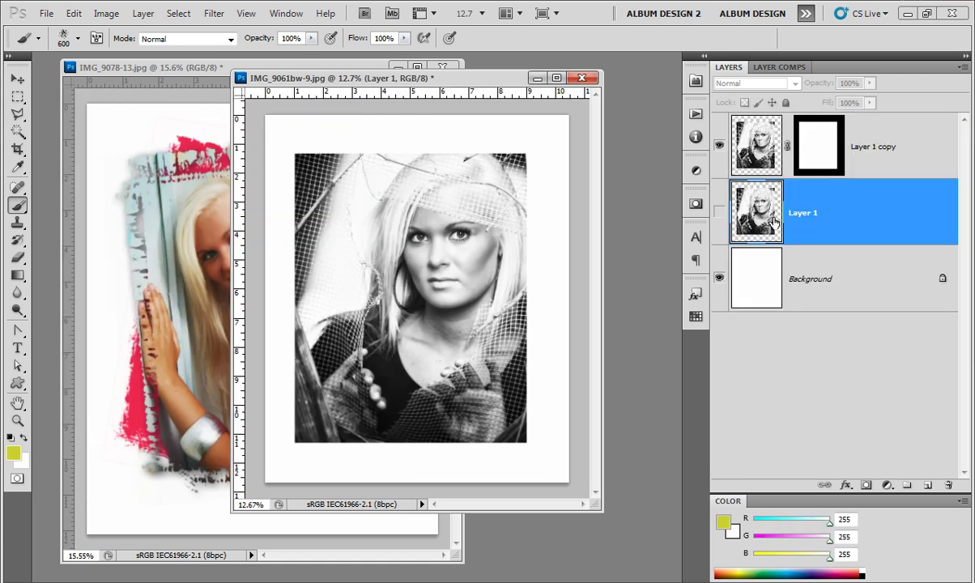
Paste the painted edge as a new layer beneath the masked portrait and stretch it so its brushed border extends beyond the photo.
click(73, 14)
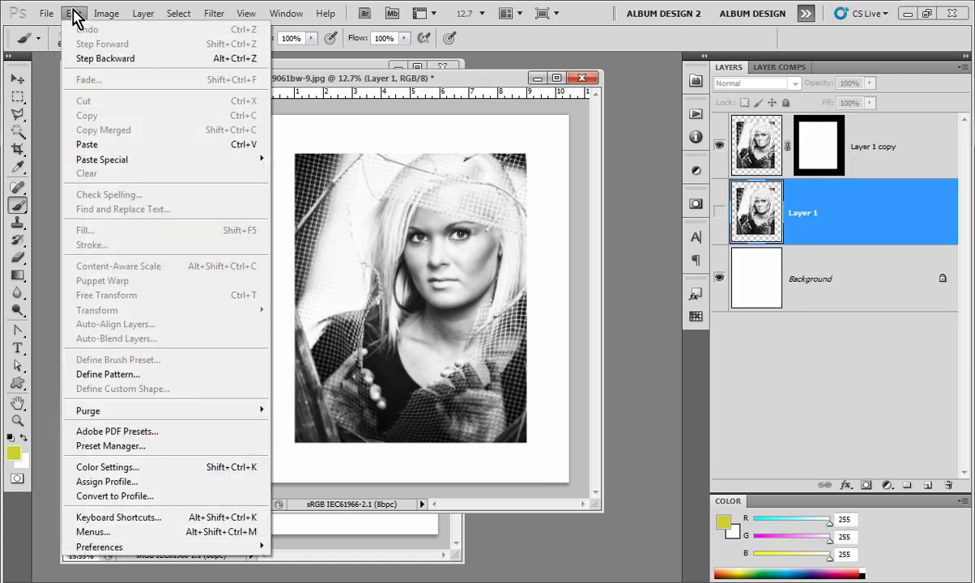
click(121, 145)
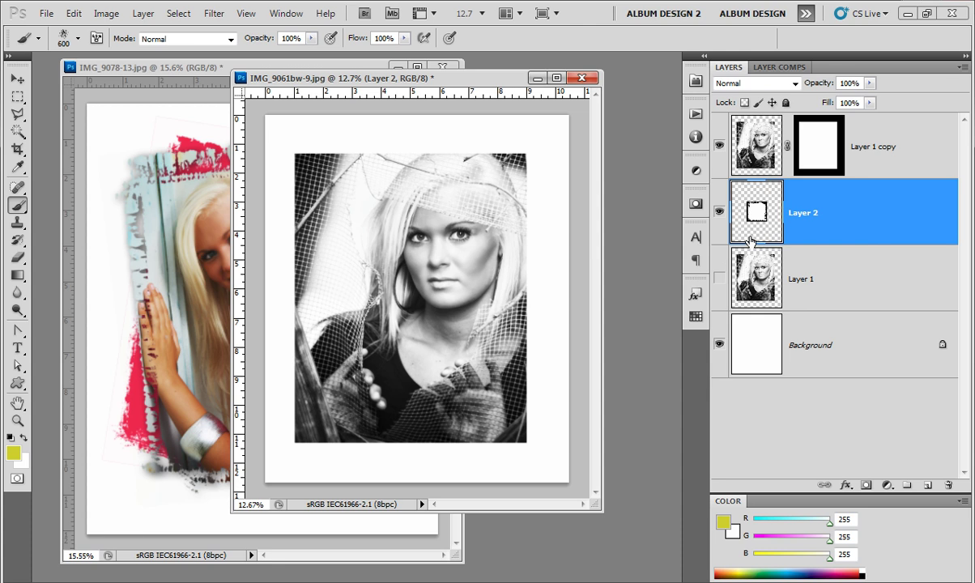
key(ctrl+t)
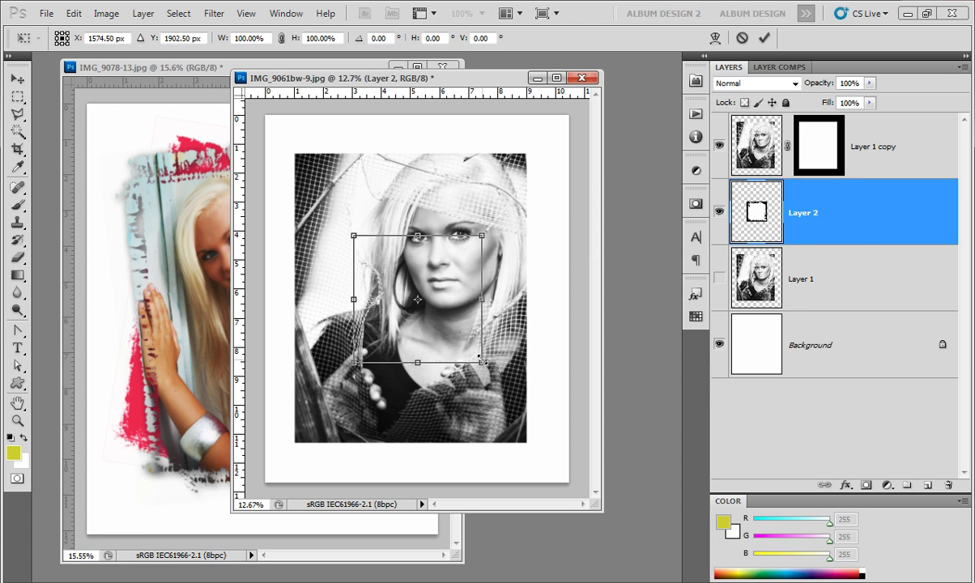
drag(479, 359, 551, 475)
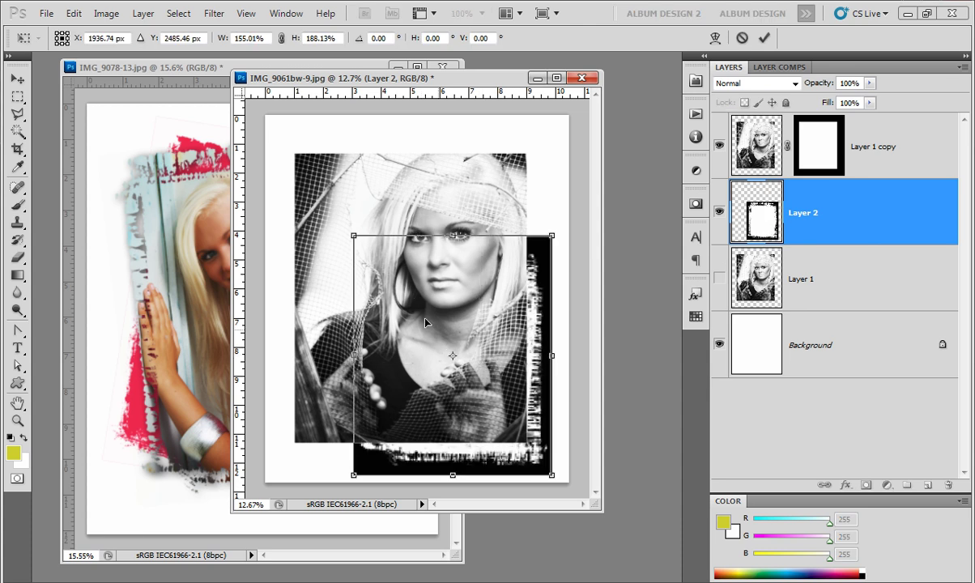
drag(353, 236, 253, 116)
key(Return)
key(b)
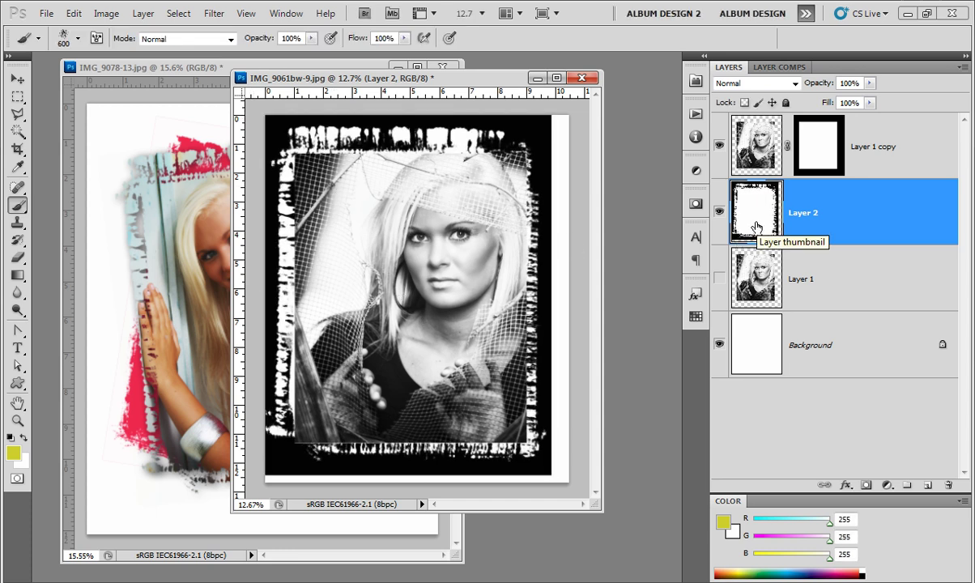
Invert the painted edge layer to black on white, and rotate it about 7° clockwise, shifting it slightly to sit behind the portrait.
key(ctrl+i)
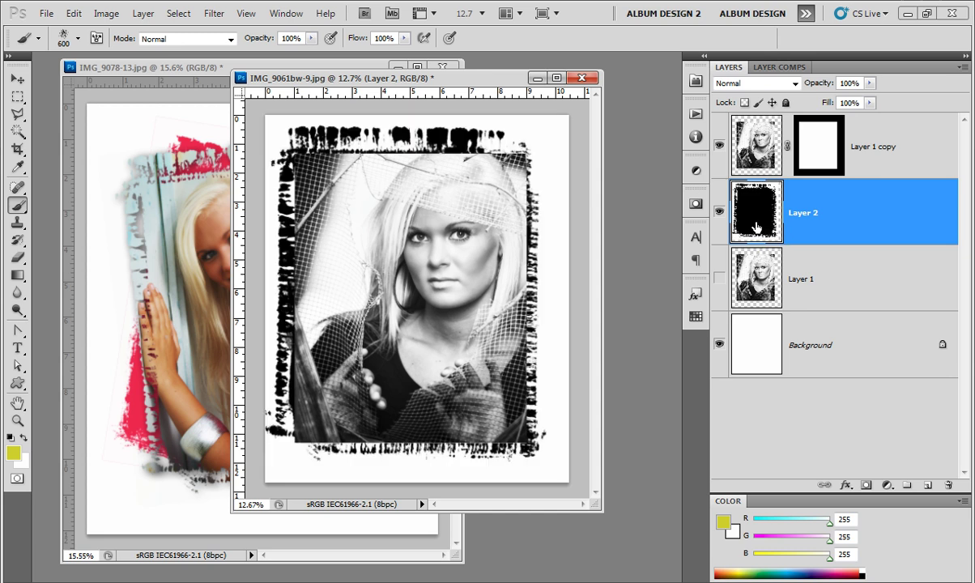
key(ctrl+t)
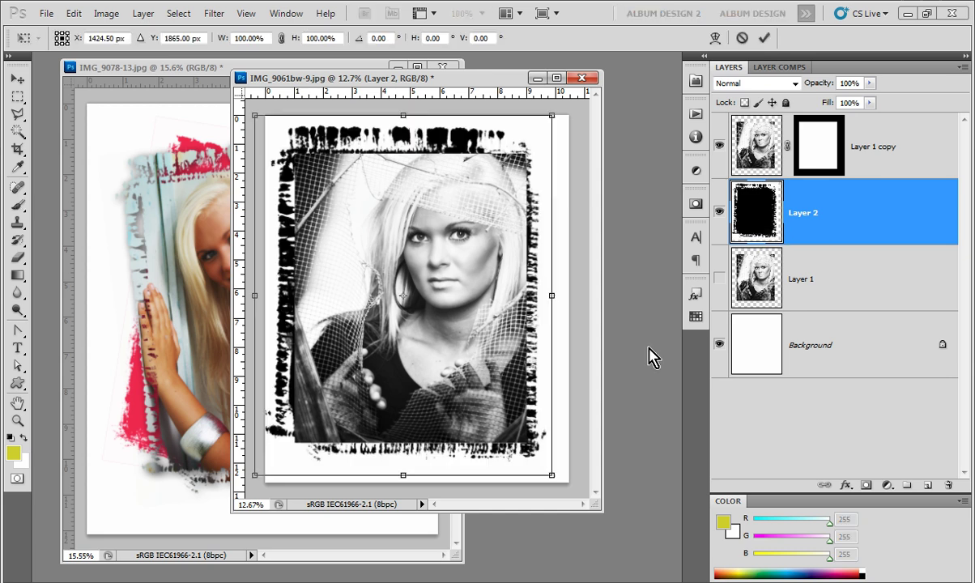
drag(577, 433, 564, 463)
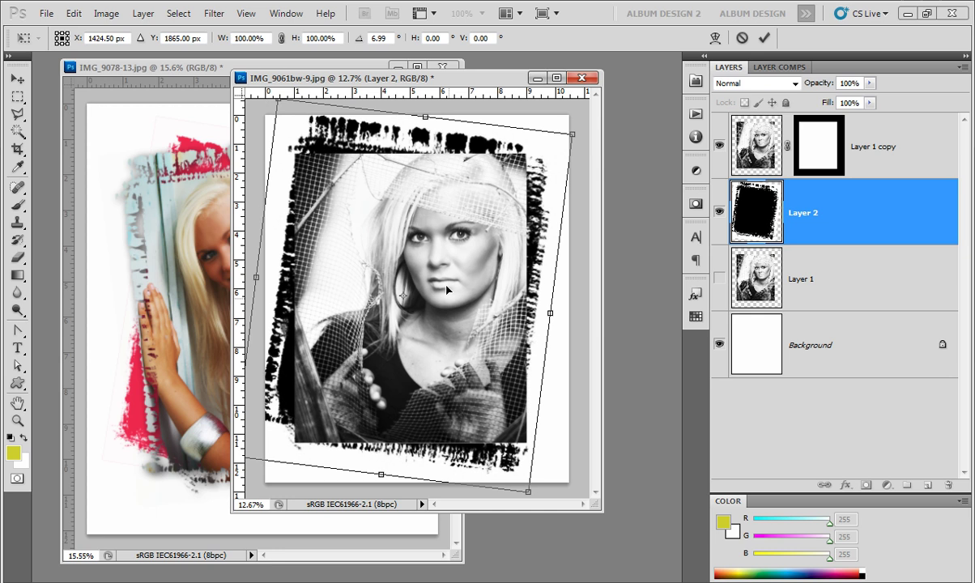
drag(447, 293, 452, 292)
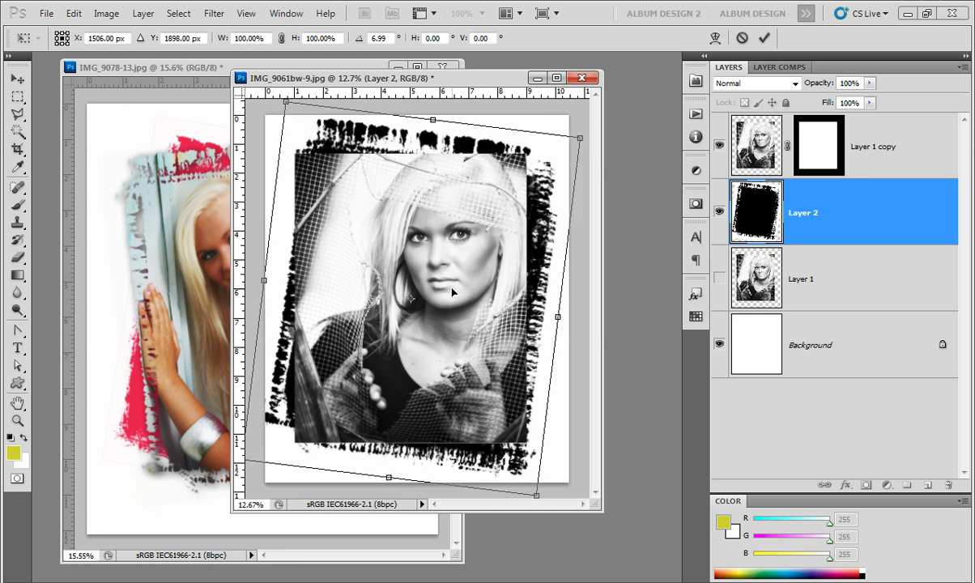
key(b)
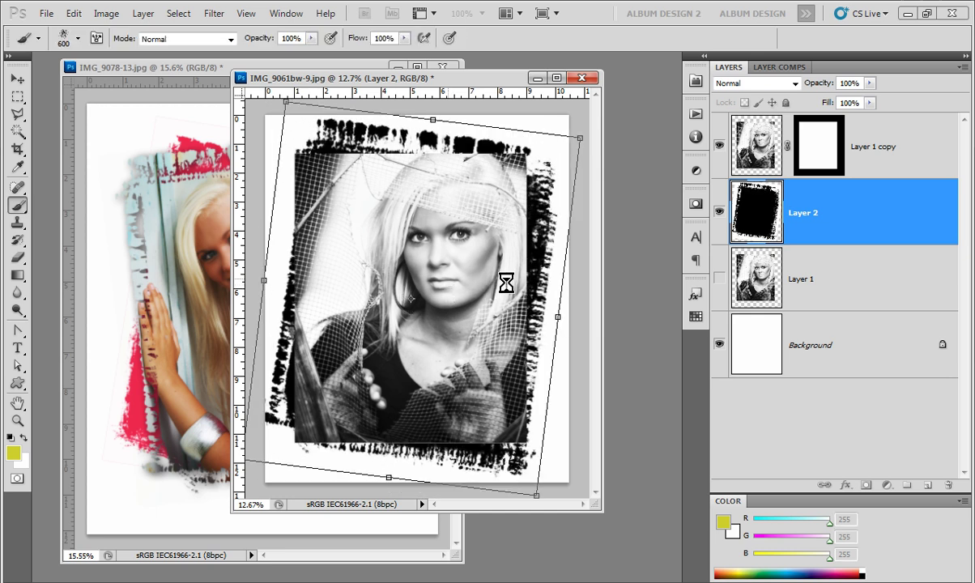
key(Return)
Fill the Background layer with the yellow-green foreground color.
click(831, 341)
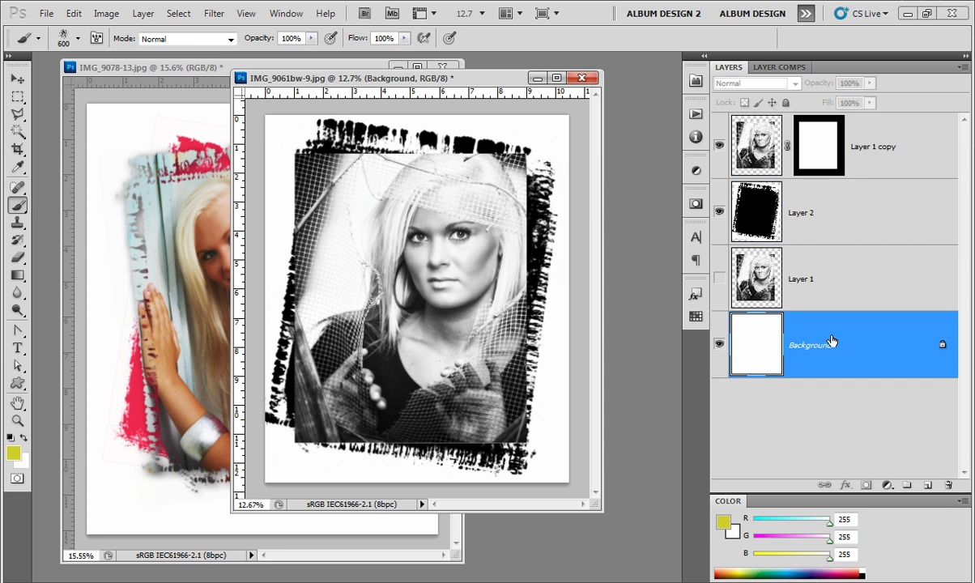
key(alt+BackSpace)
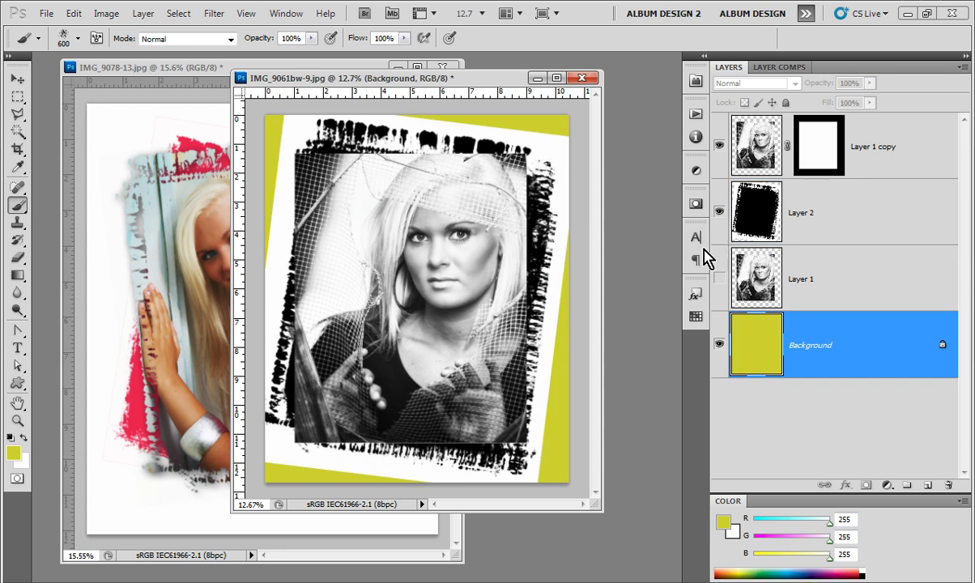
Set the blending mode of Layer 2, the painted edge, to Multiply.
click(750, 227)
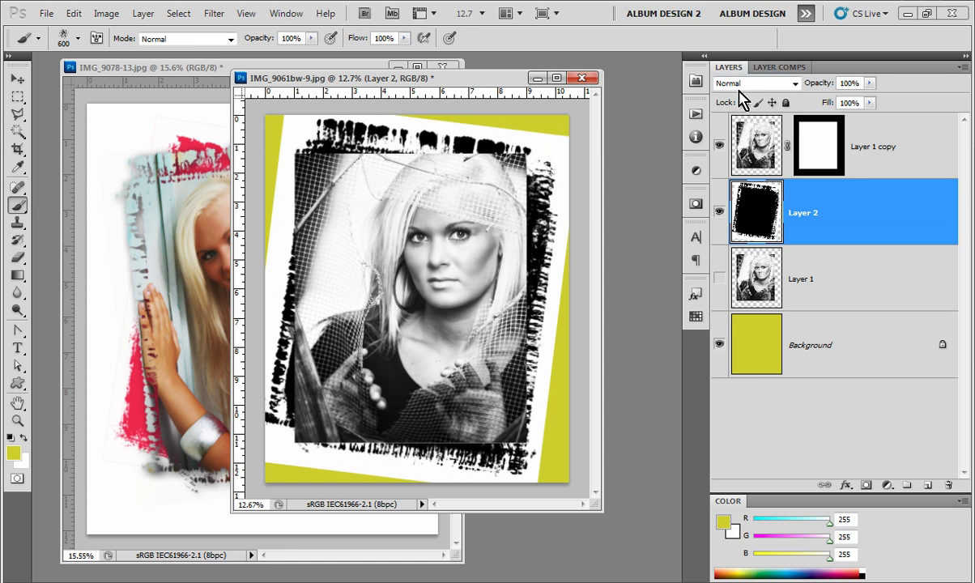
click(794, 84)
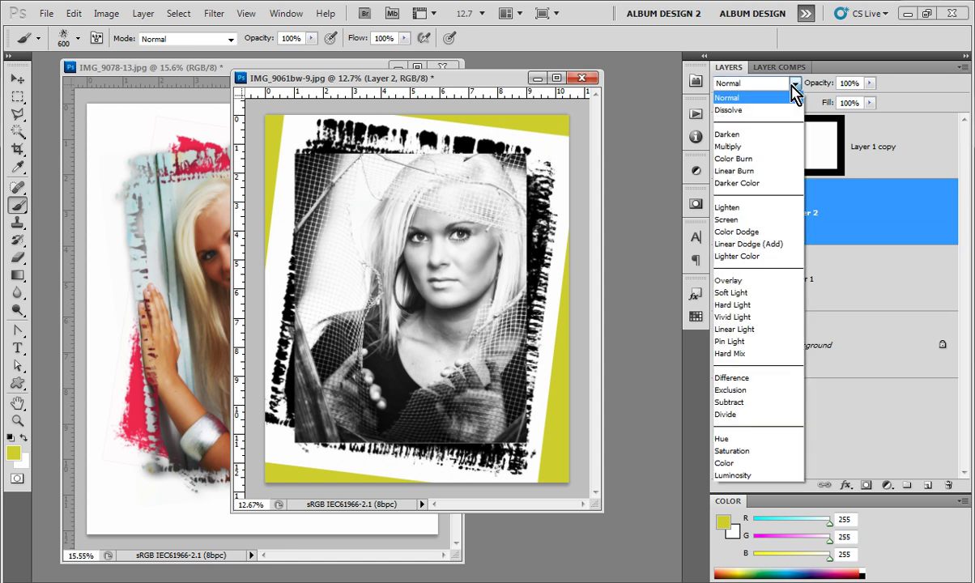
click(759, 157)
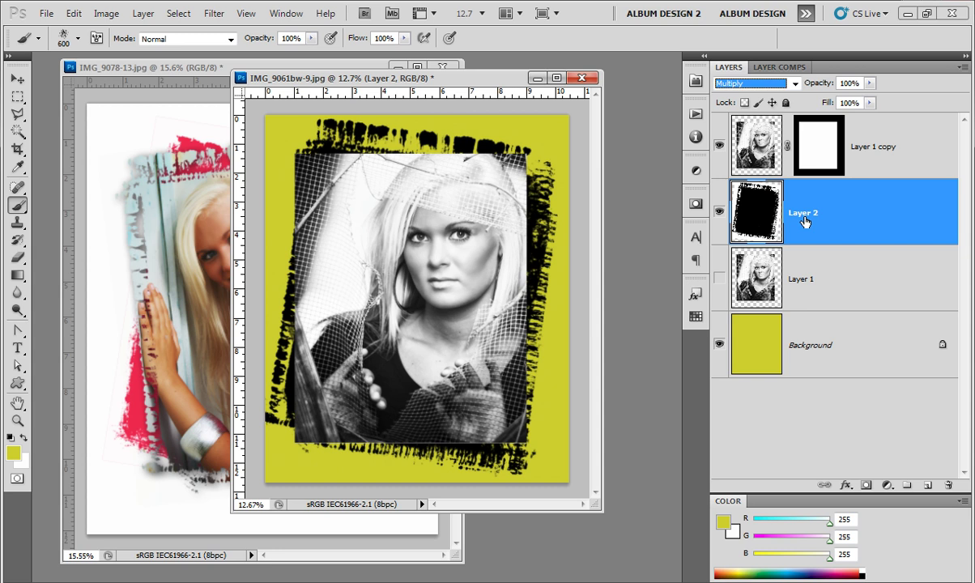
Invert Layer 2 to a white painted shape on black and set its blending mode to Normal.
key(ctrl+i)
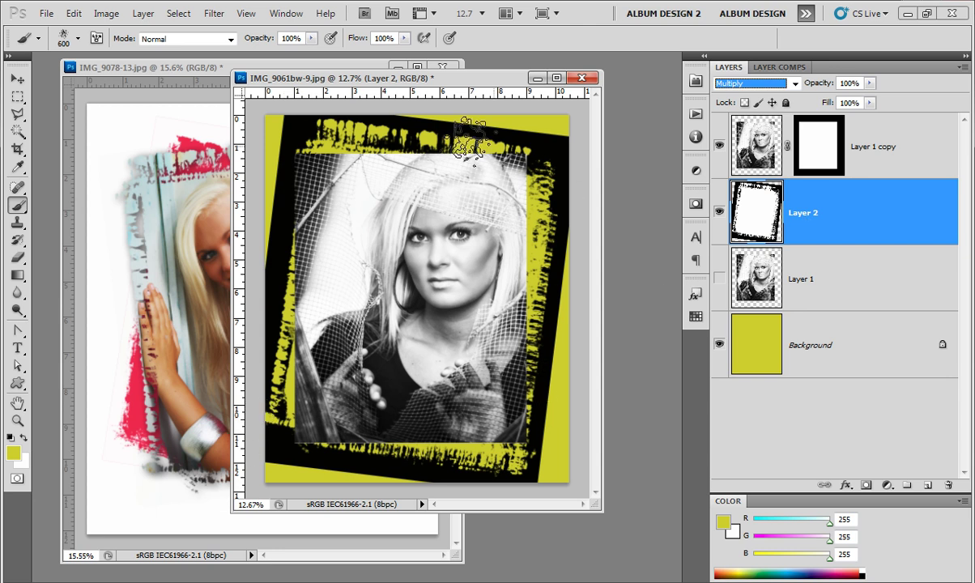
click(793, 84)
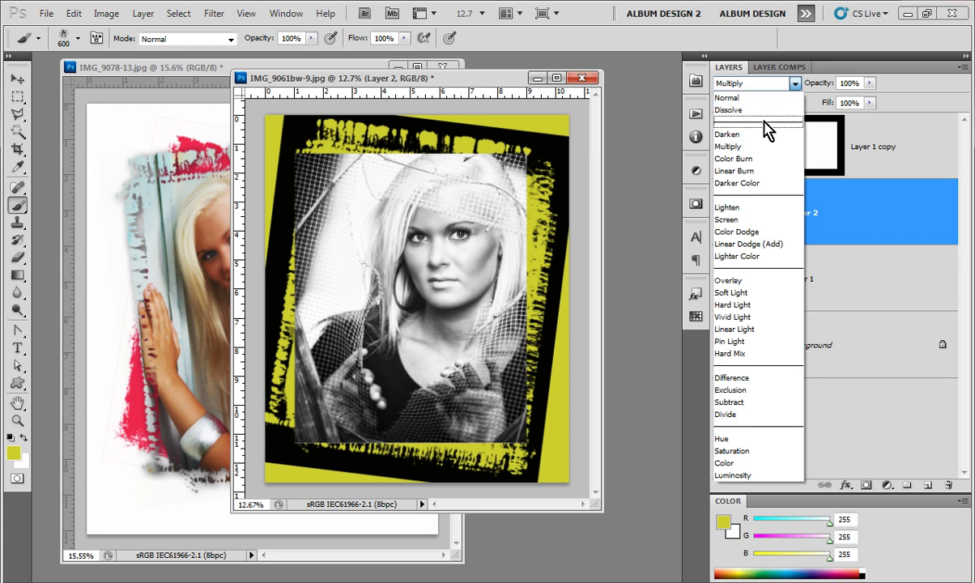
click(747, 98)
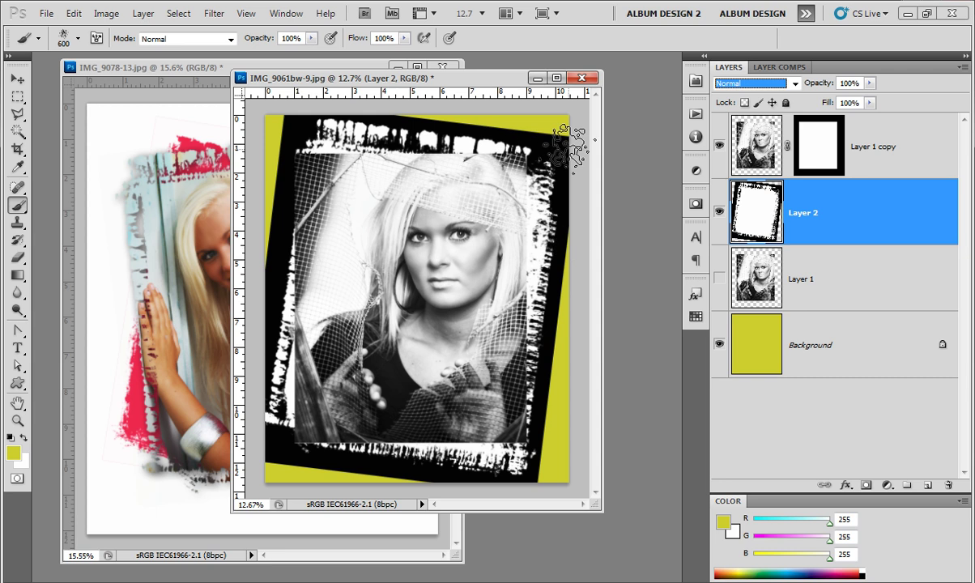
Try the Screen blending mode on the painted edge in Layer 2, and delete that layer.
click(794, 84)
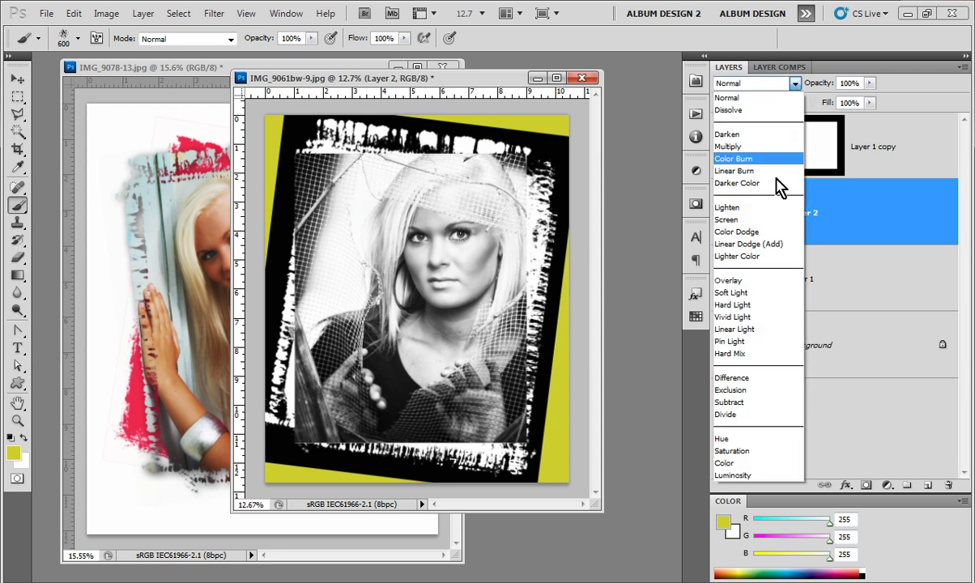
click(736, 219)
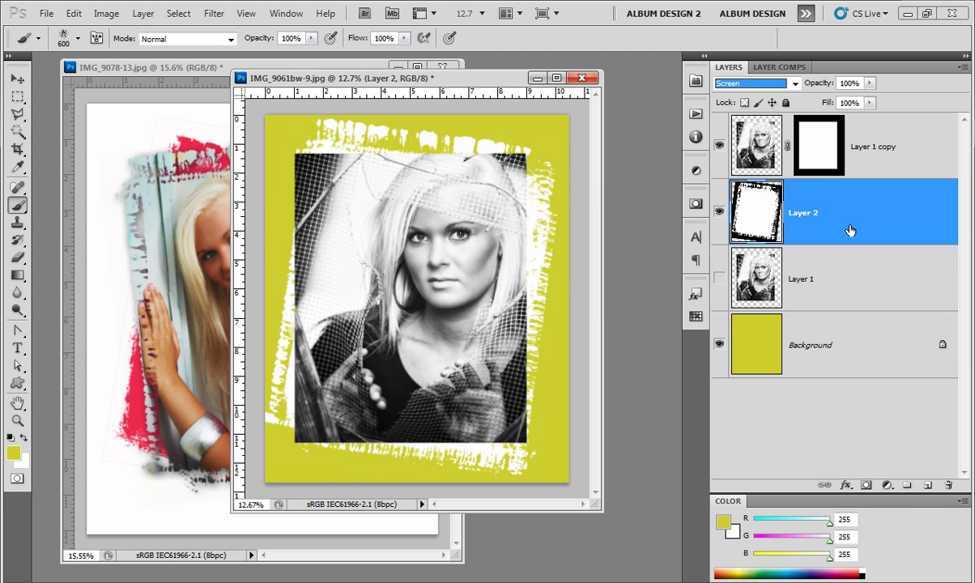
drag(850, 231, 948, 484)
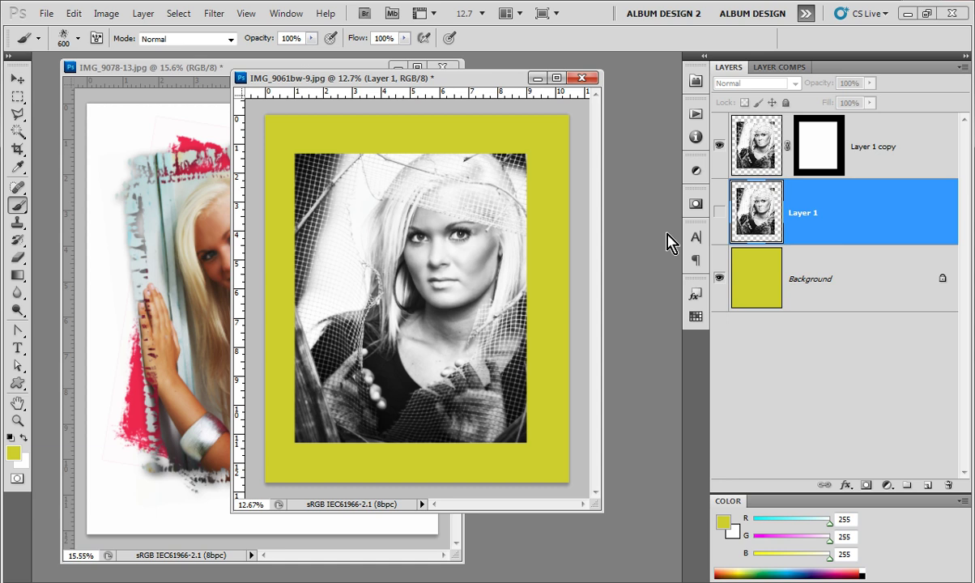
Display the Layer 1 copy mask by itself on the canvas, and switch to Bridge to open Vol 6 Painted - Edge 30.jpg.
click(816, 146)
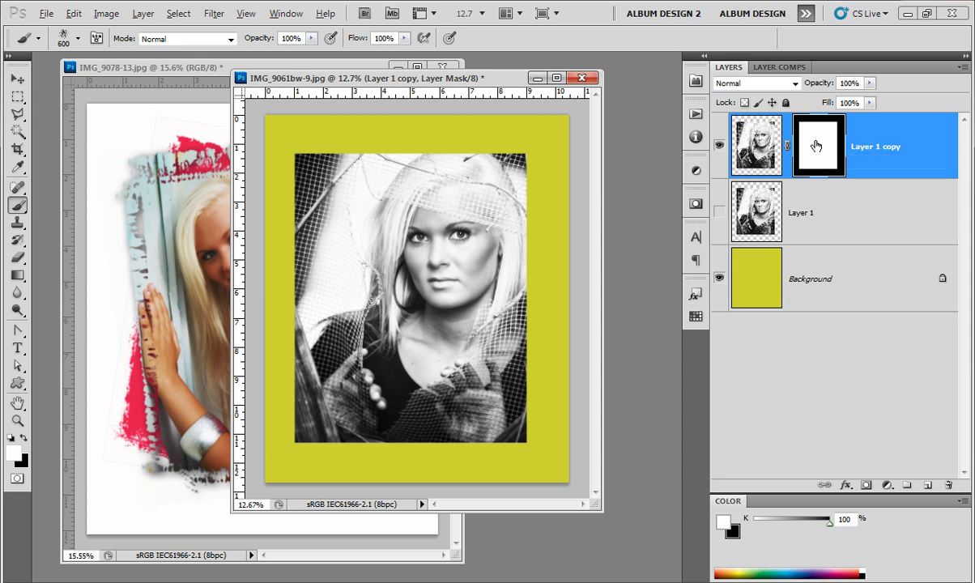
alt+click(816, 145)
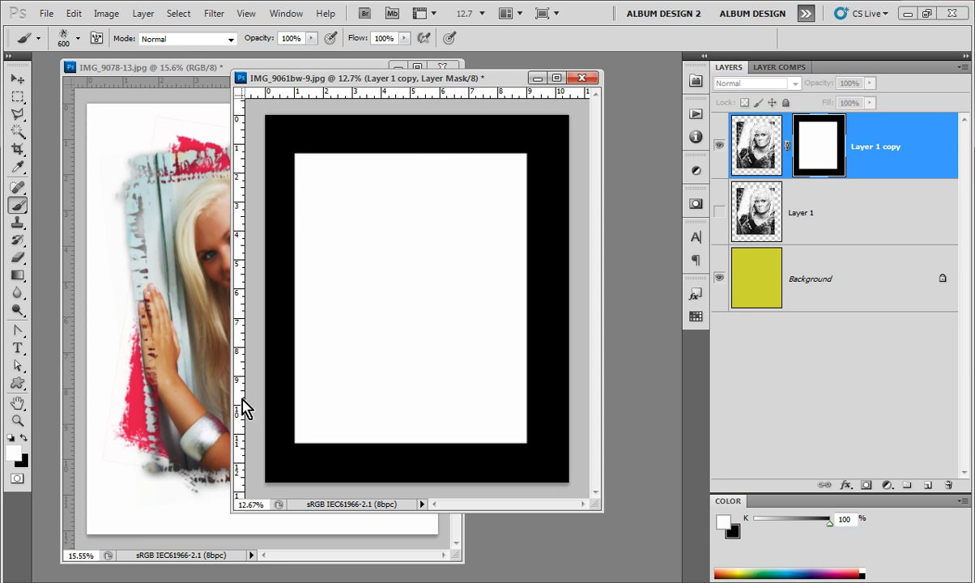
key(alt+Tab)
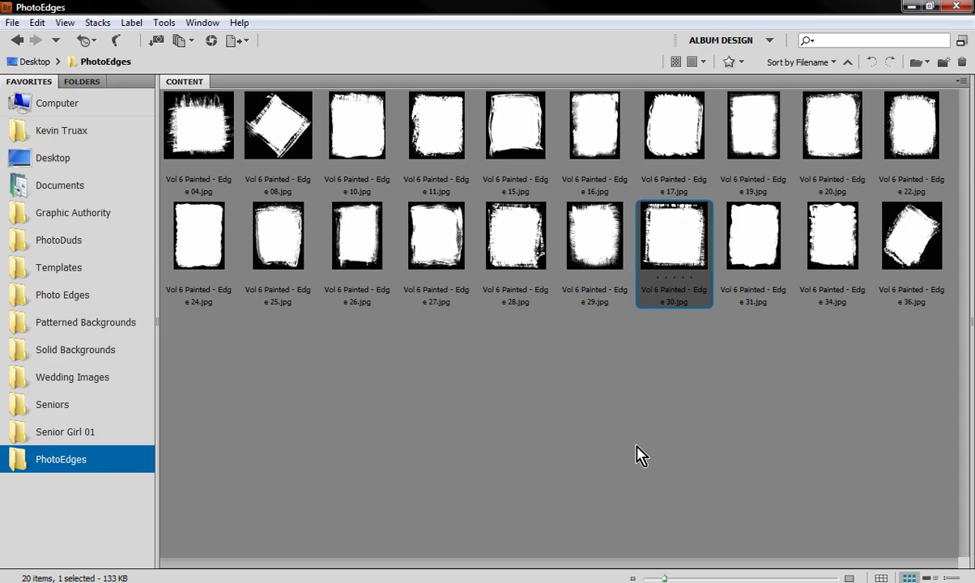
double_click(685, 463)
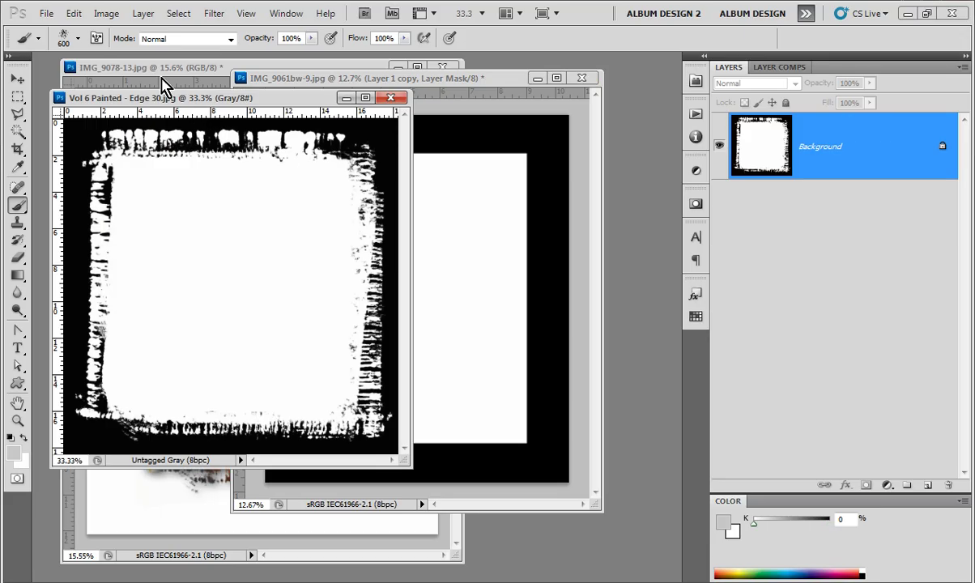
Copy the full Vol 6 Painted - Edge 30.jpg image to the clipboard and close its document.
click(179, 13)
click(185, 30)
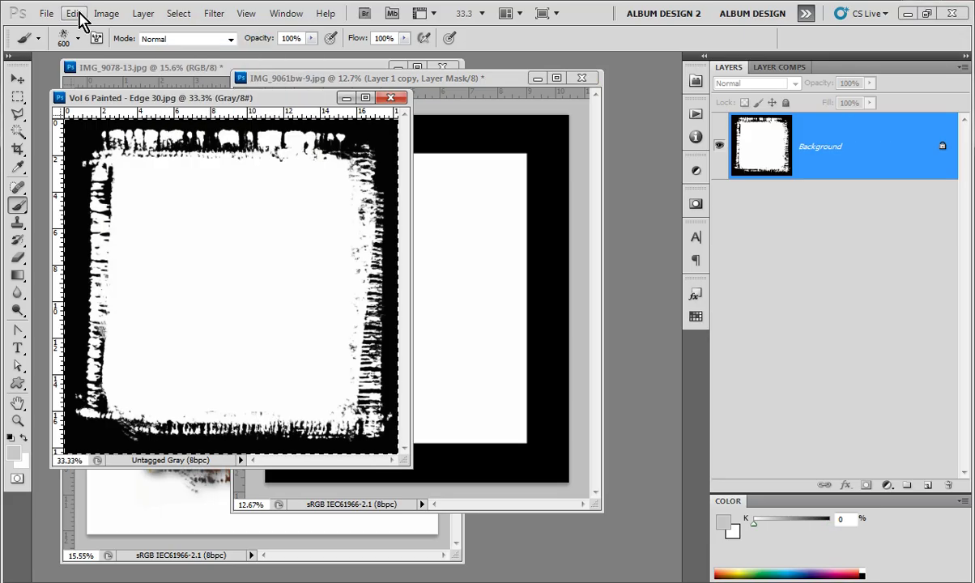
click(74, 13)
click(107, 119)
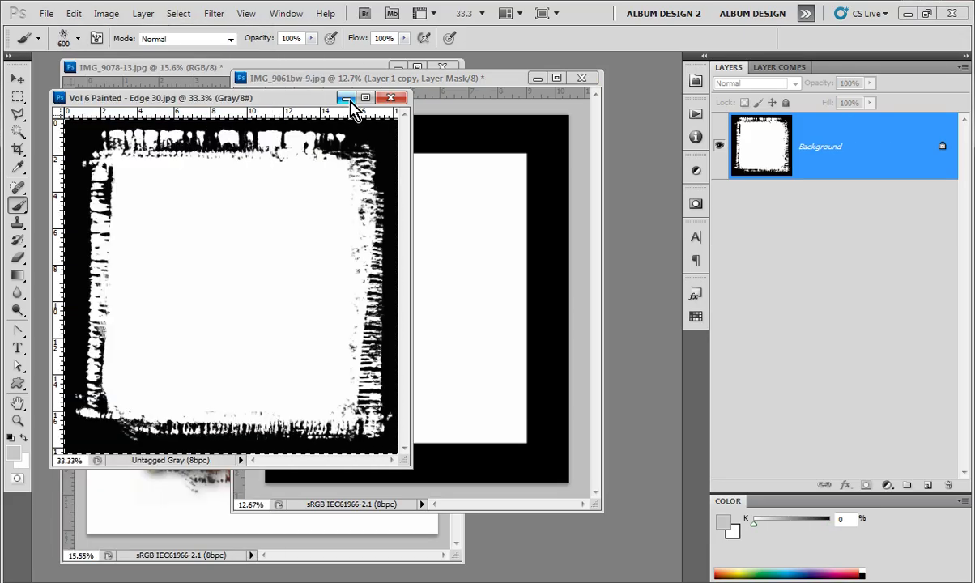
click(390, 97)
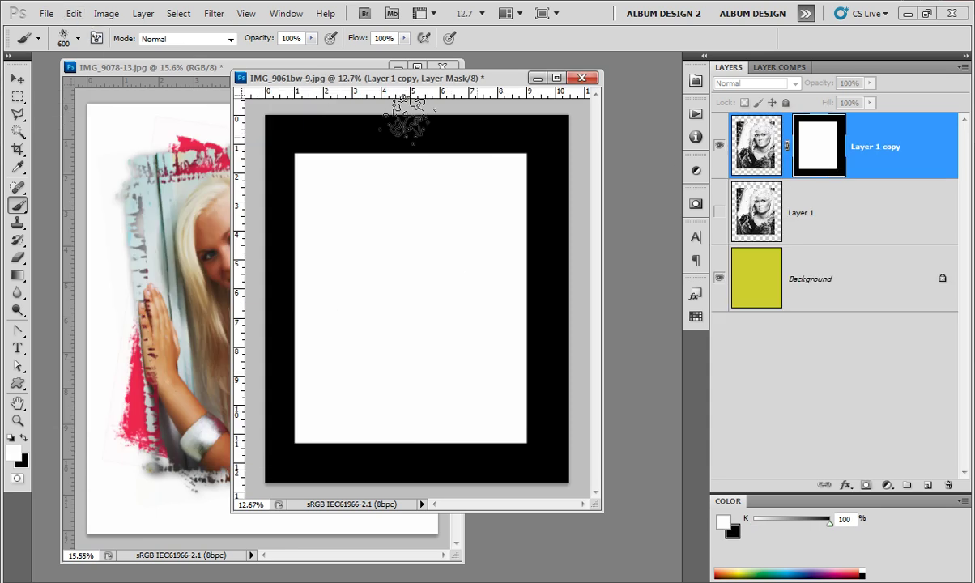
Paste the painted edge into the Layer 1 copy mask, and return to the normal image view with the mask active.
click(74, 13)
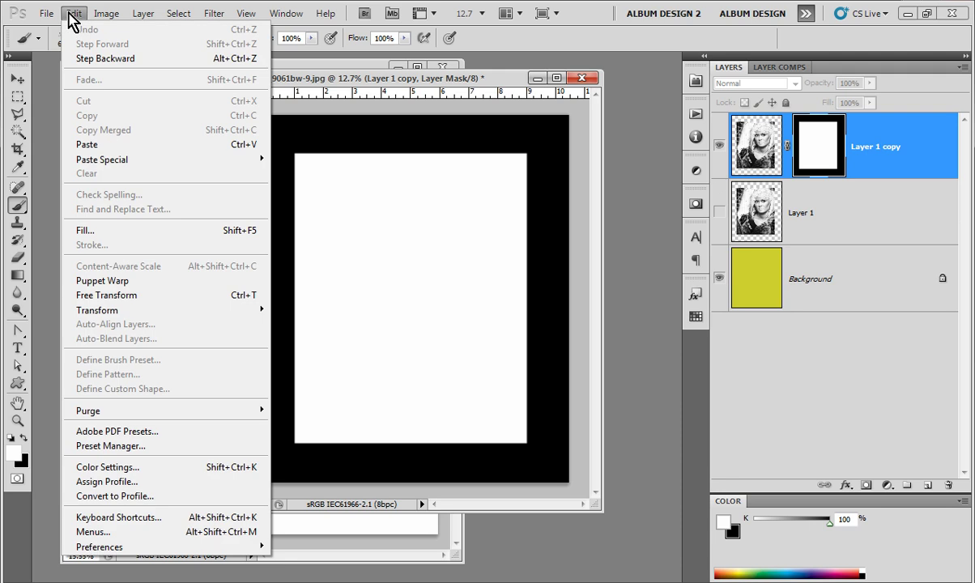
click(129, 144)
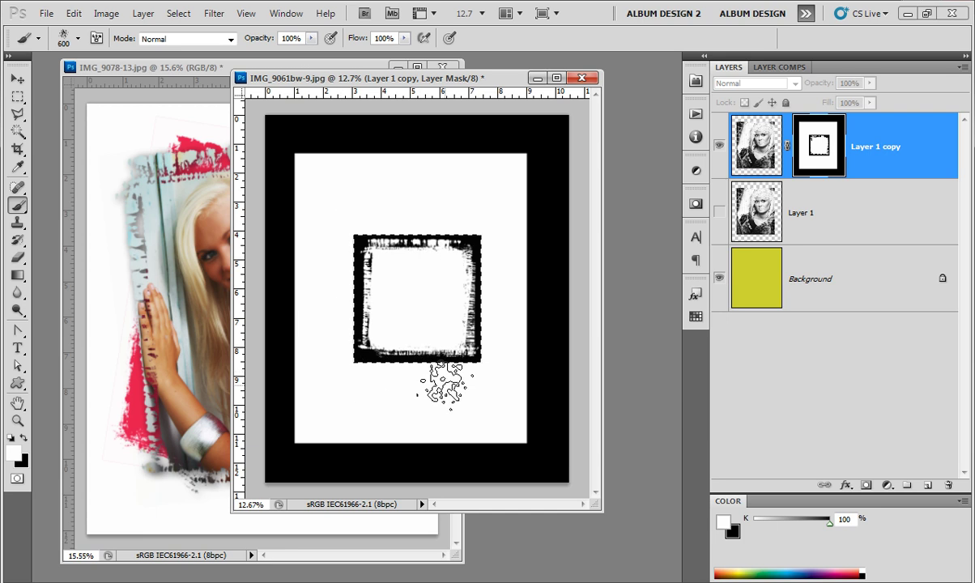
click(755, 149)
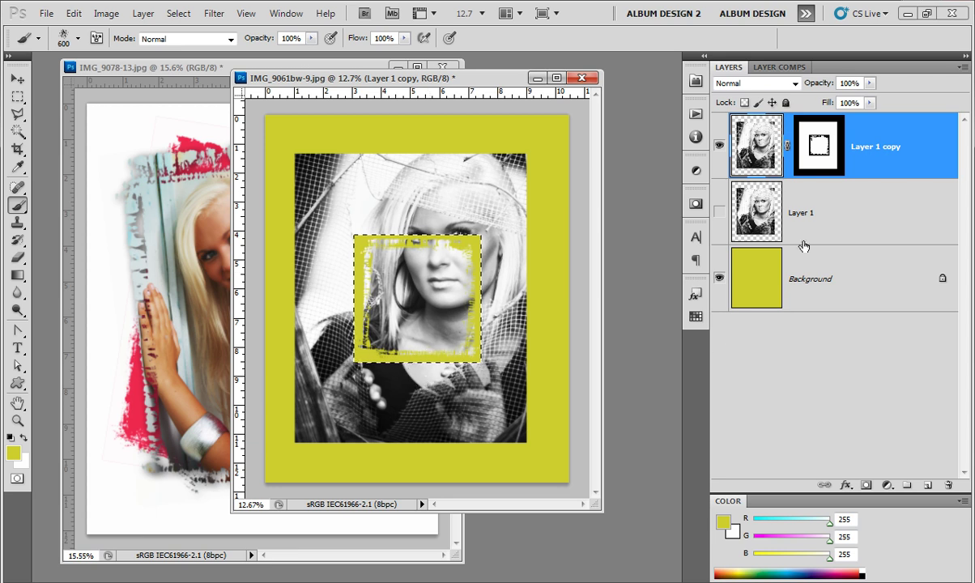
click(825, 166)
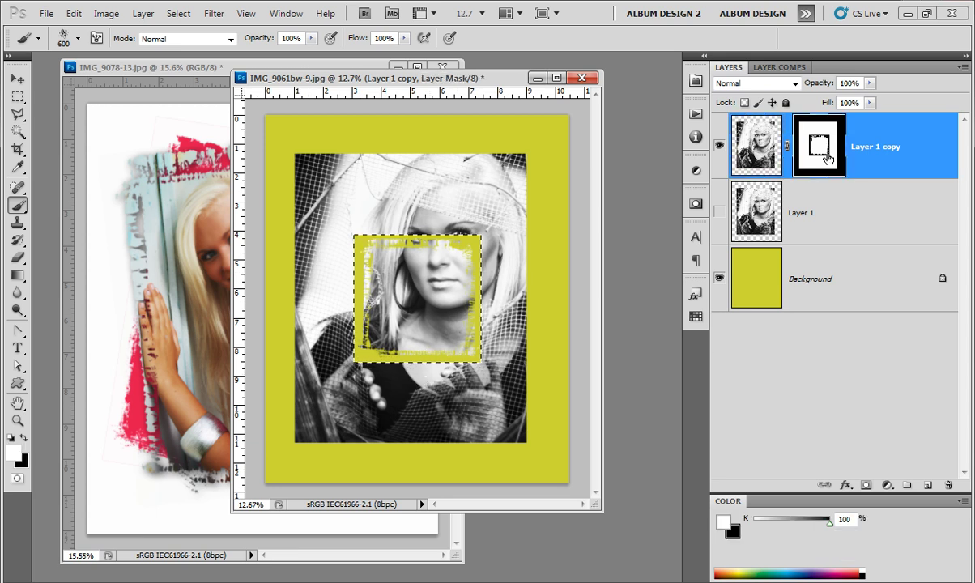
Stretch the pasted edge in the Layer 1 copy mask to about 202% width and 246% height around the portrait, and deselect.
key(ctrl+t)
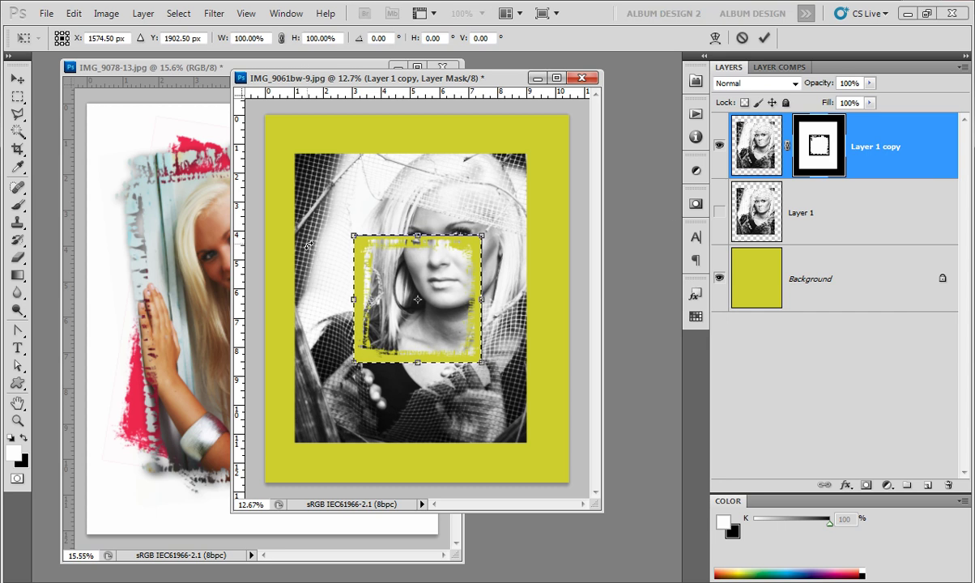
drag(482, 235, 550, 138)
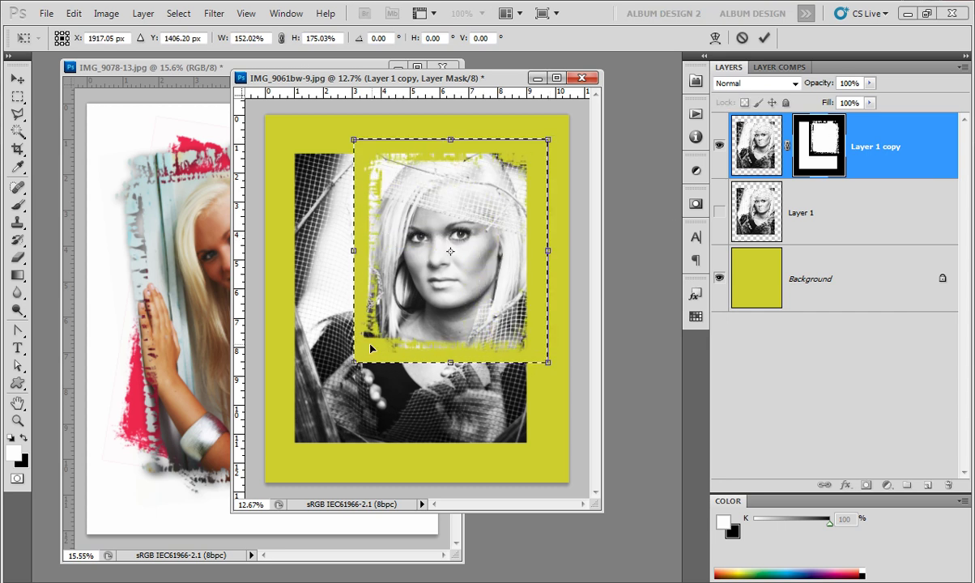
drag(352, 363, 285, 451)
drag(548, 297, 539, 298)
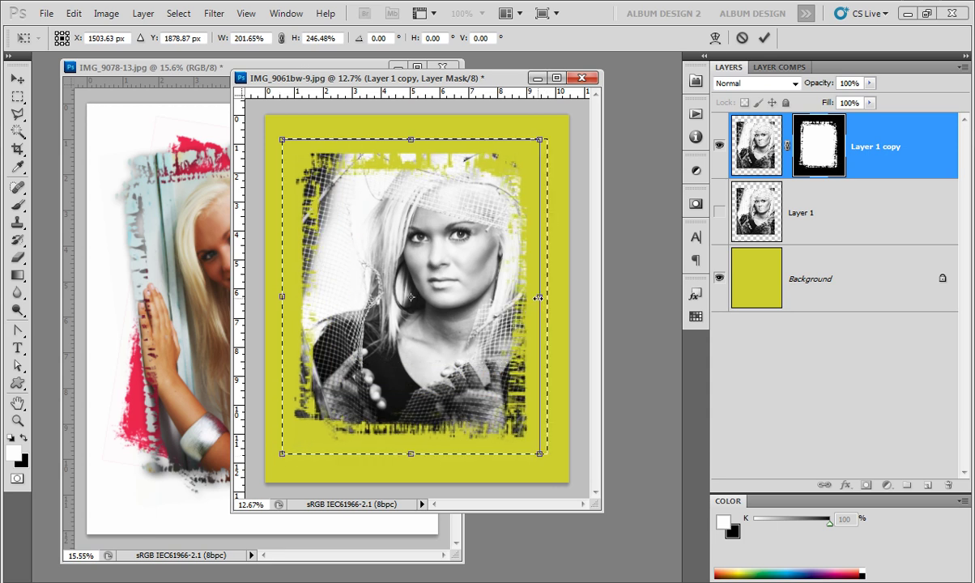
key(Return)
key(b)
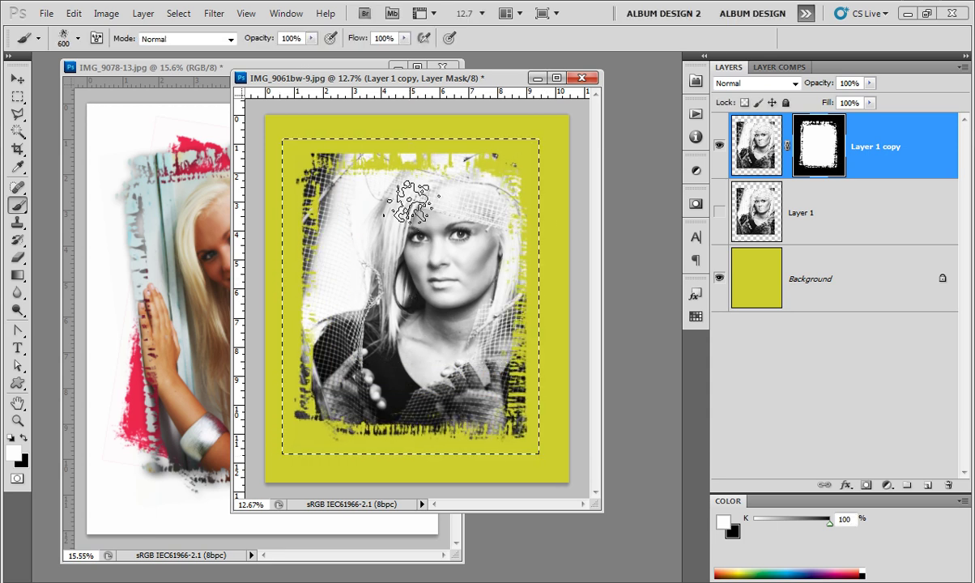
key(ctrl+d)
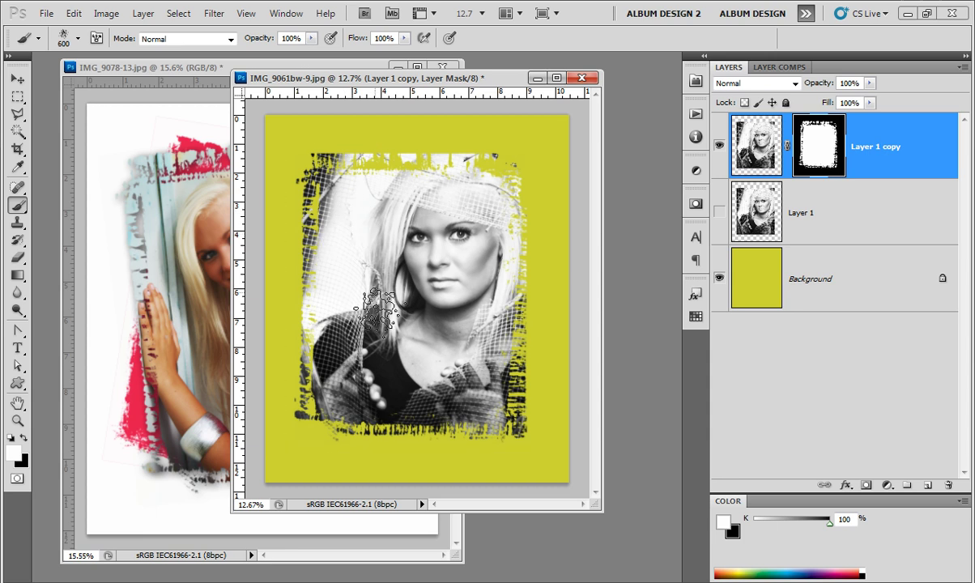
Create a new empty layer between Layer 1 and Layer 1 copy.
click(810, 283)
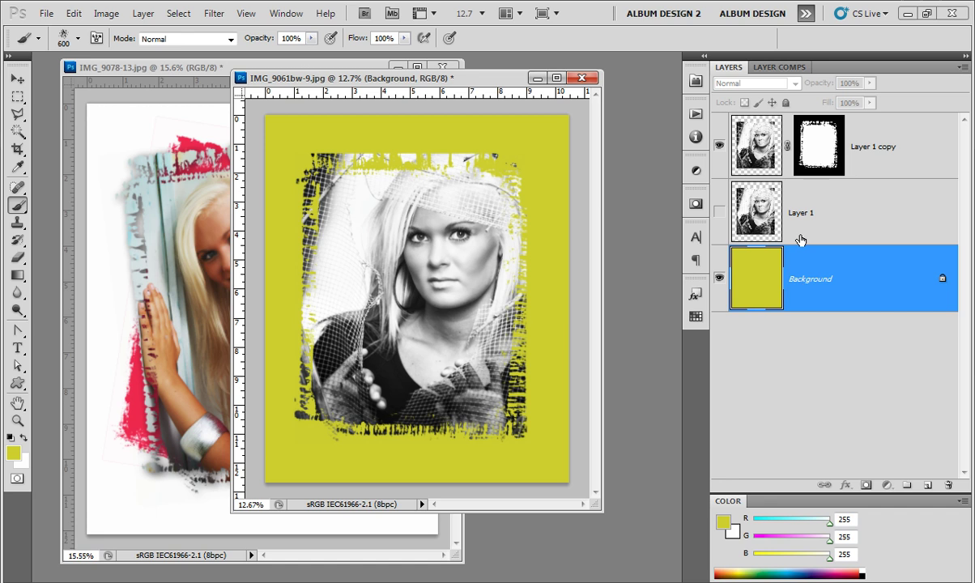
click(748, 236)
click(806, 173)
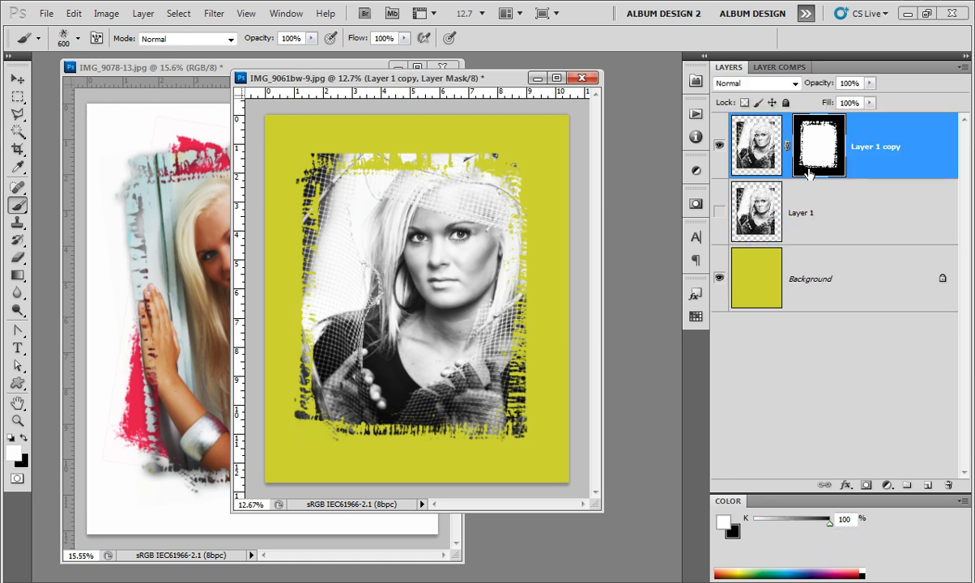
click(824, 209)
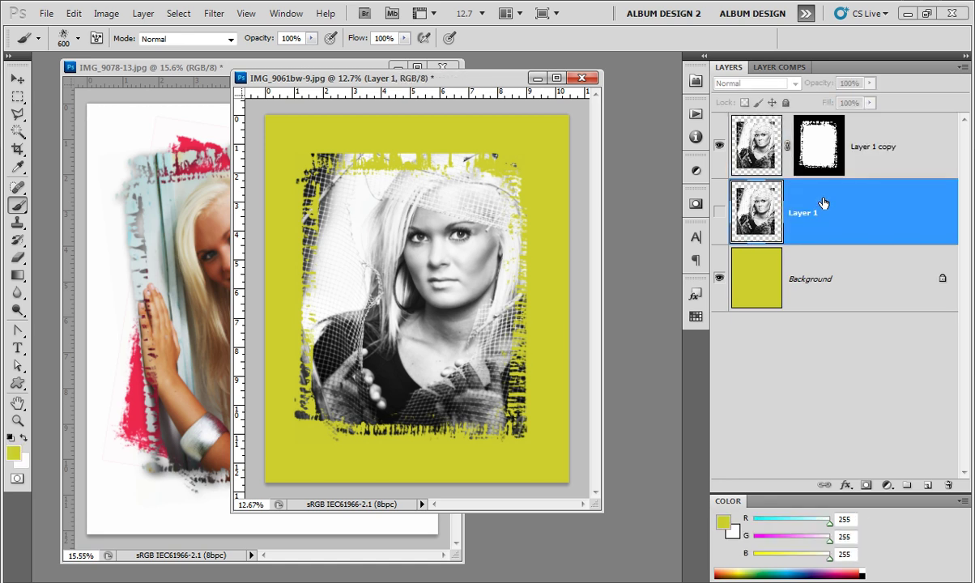
click(822, 162)
click(833, 188)
click(928, 485)
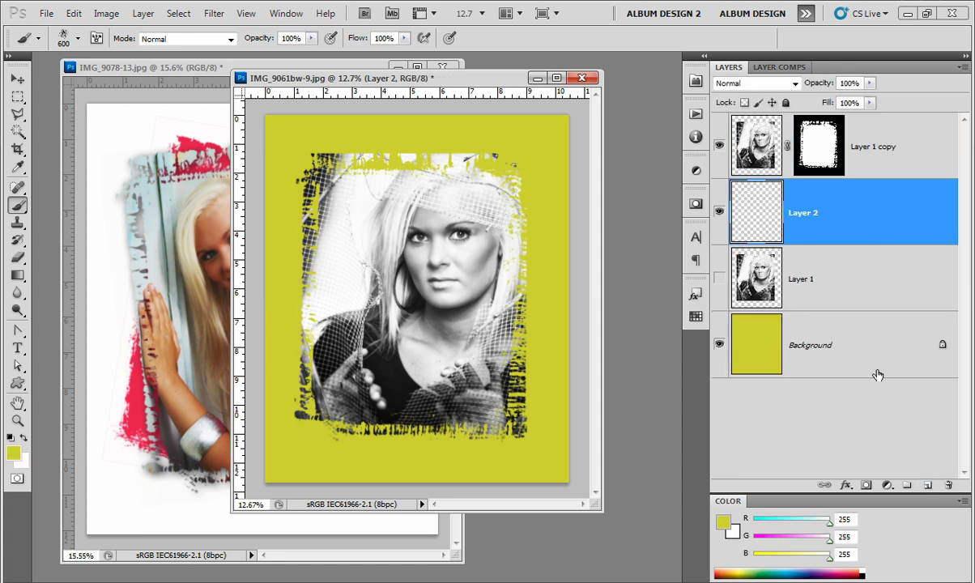
Set the foreground color to black (000000) and fill Layer 2 with it.
click(14, 453)
drag(597, 308, 595, 413)
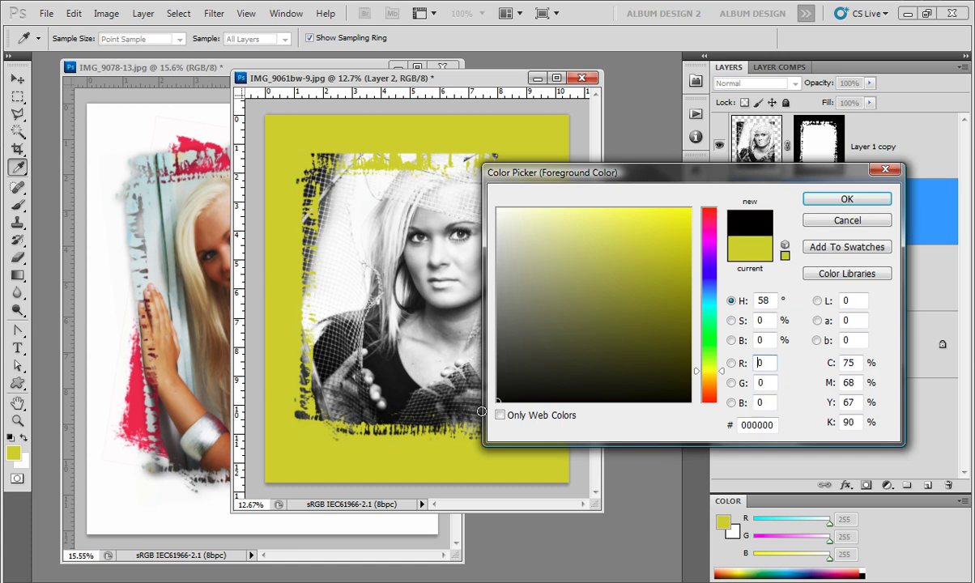
click(826, 198)
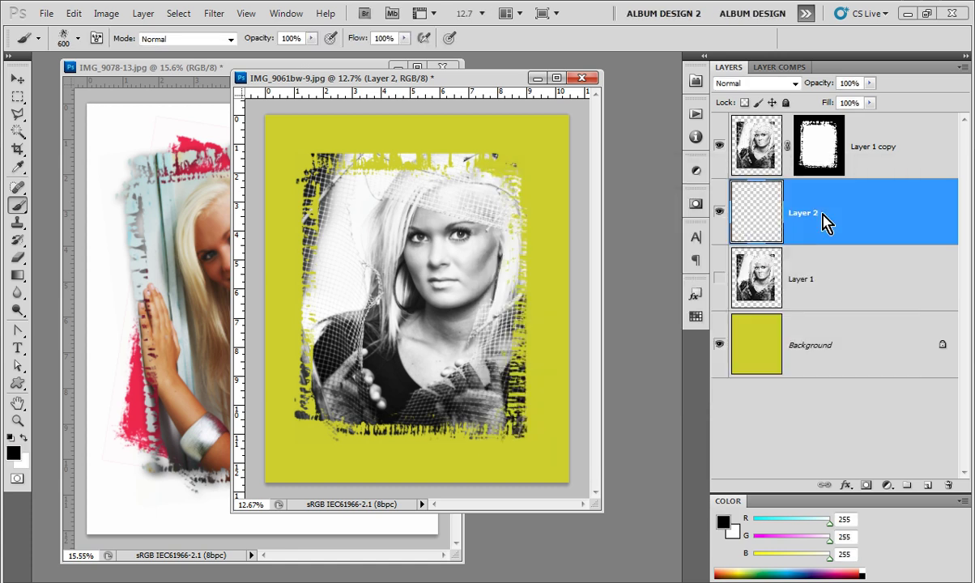
key(alt+BackSpace)
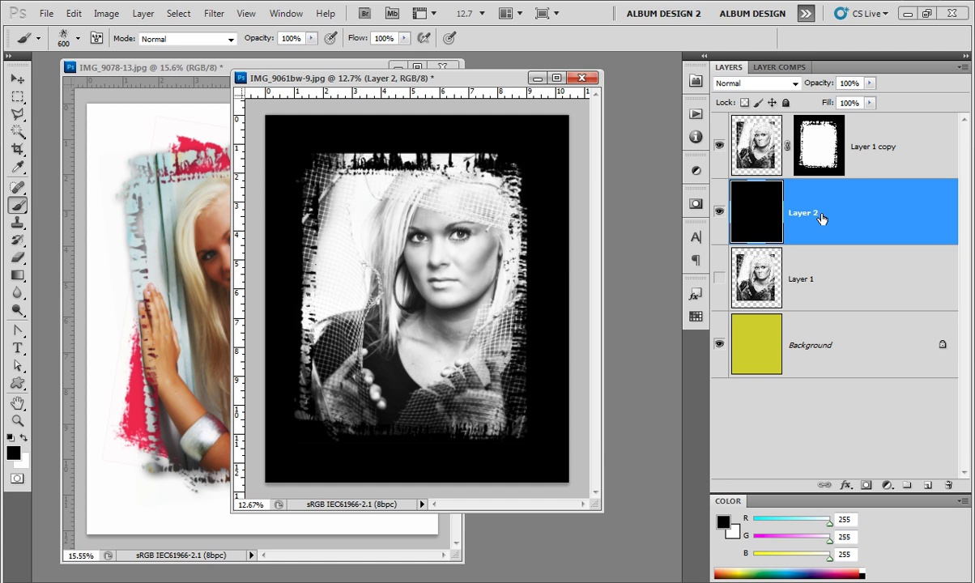
Try to add a layer mask to Layer 2 and make that mask active.
click(866, 485)
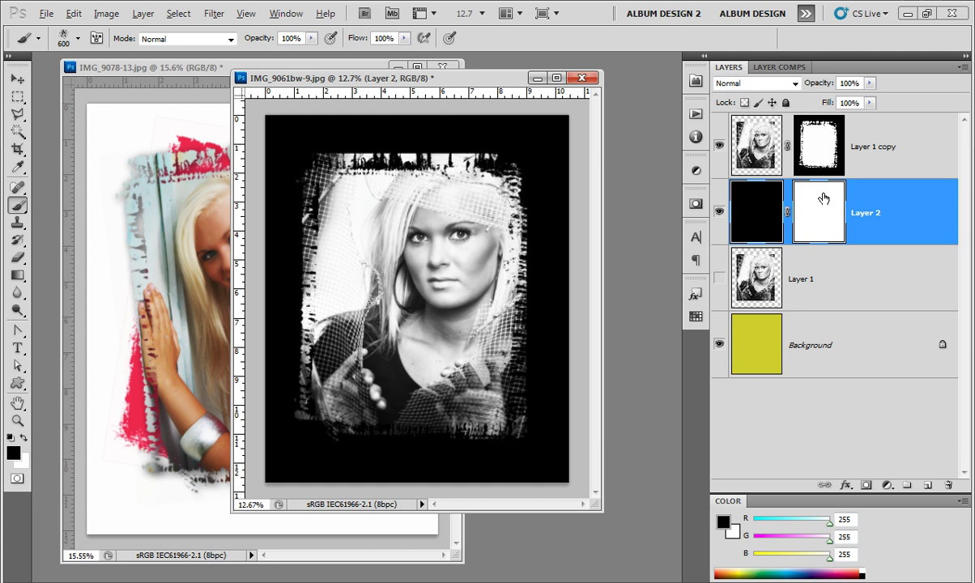
key(ctrl+2)
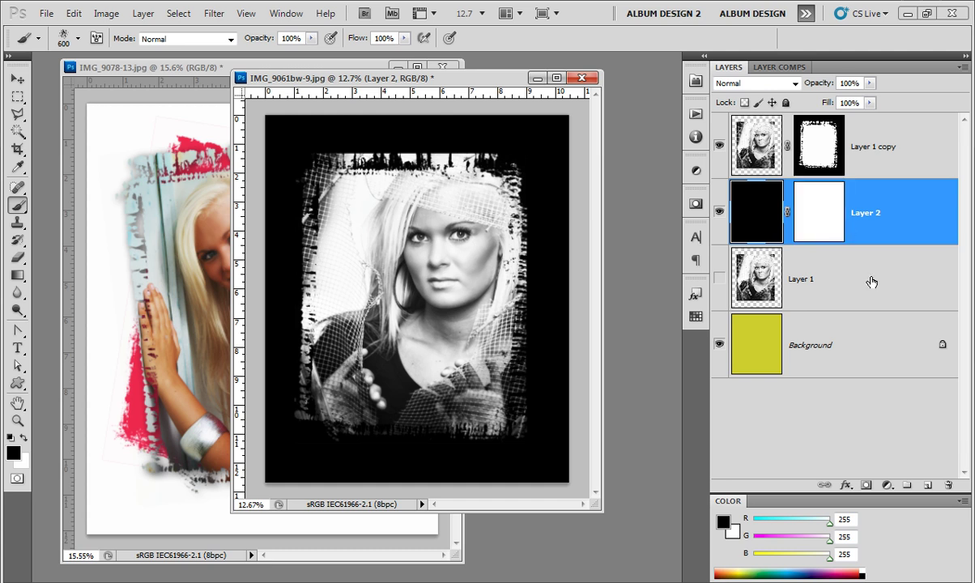
click(832, 212)
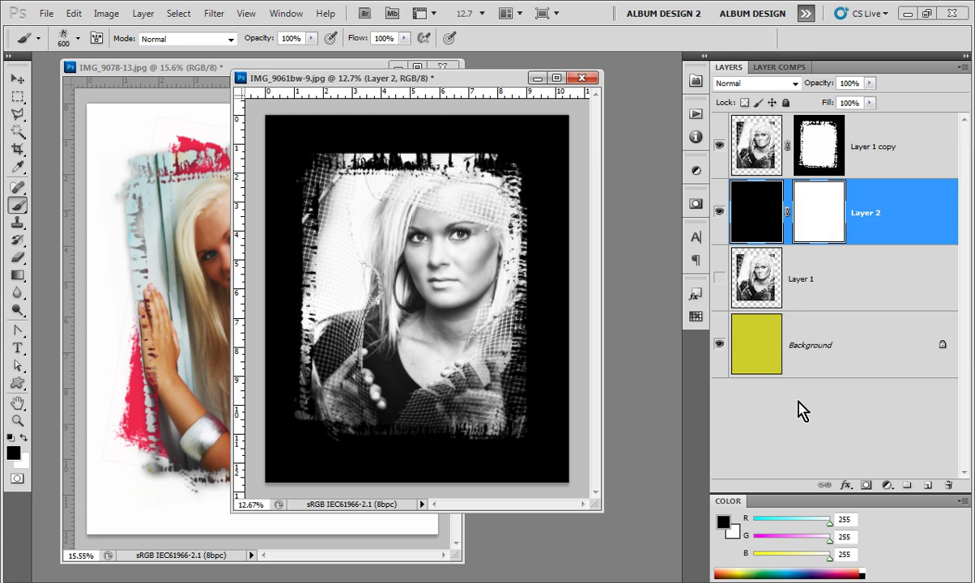
Switch to Bridge to open Vol 6 Painted - Edge 10.jpg, copy the full image to the clipboard, and close its document.
key(alt+Tab)
click(659, 385)
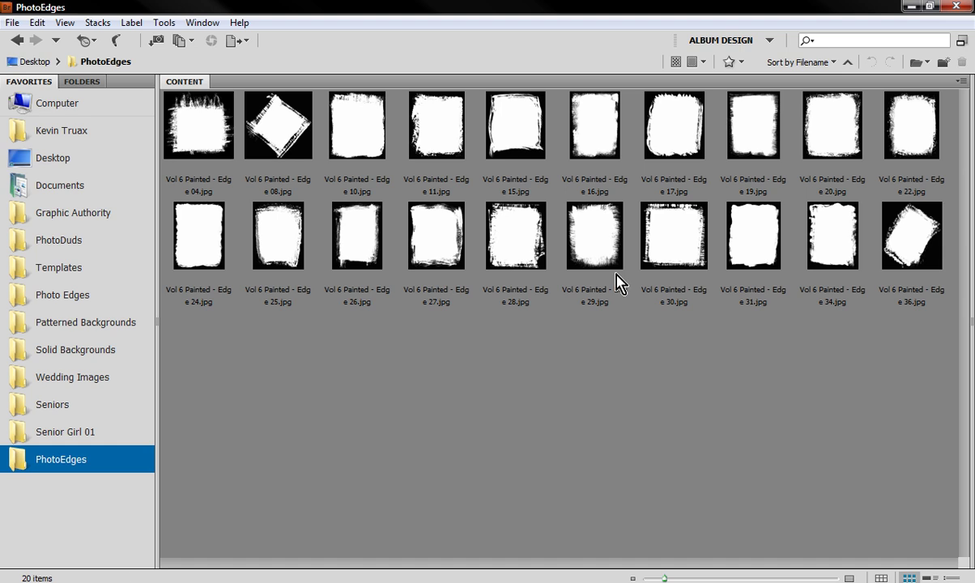
double_click(370, 134)
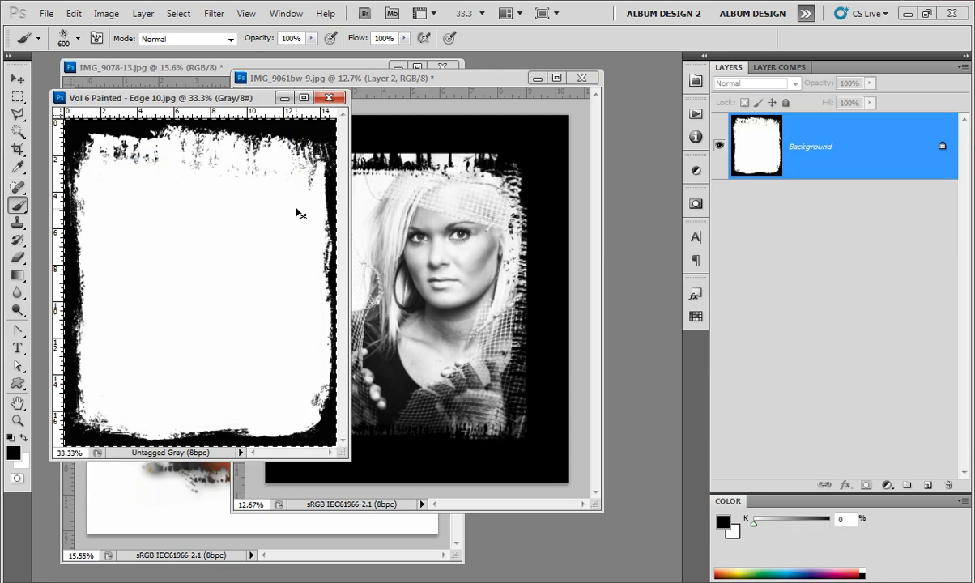
drag(336, 225, 340, 232)
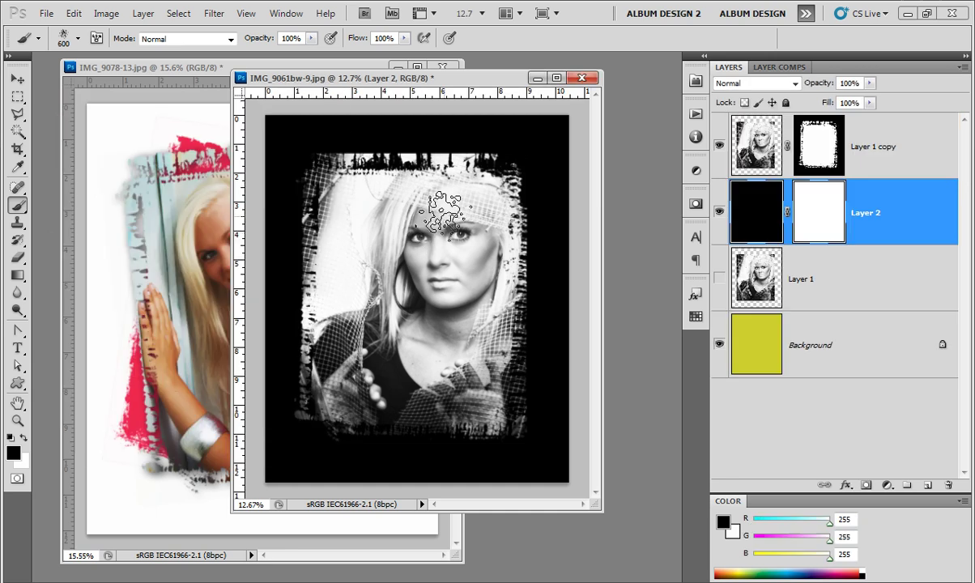
Delete the vector mask from Layer 2.
key(ctrl+2)
click(828, 213)
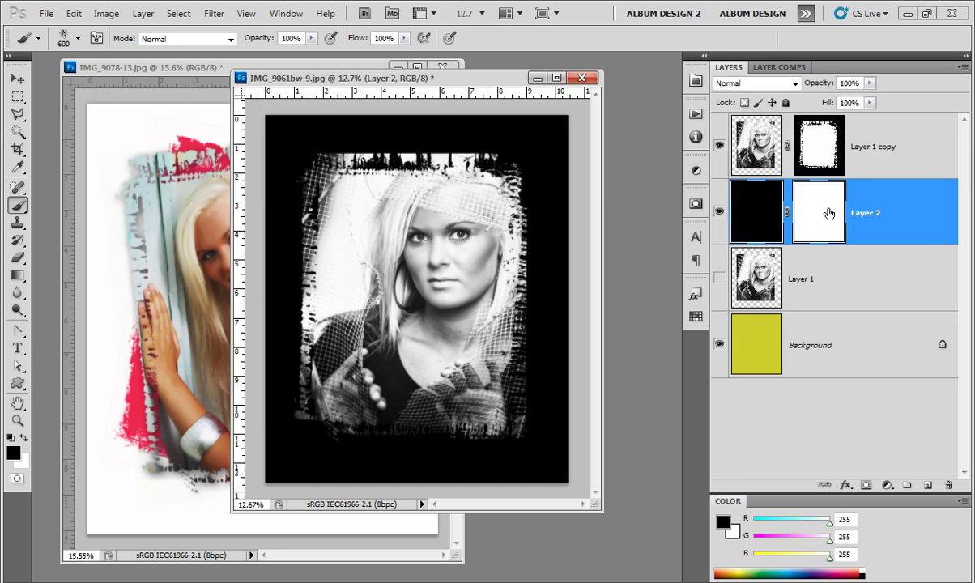
drag(818, 215, 948, 484)
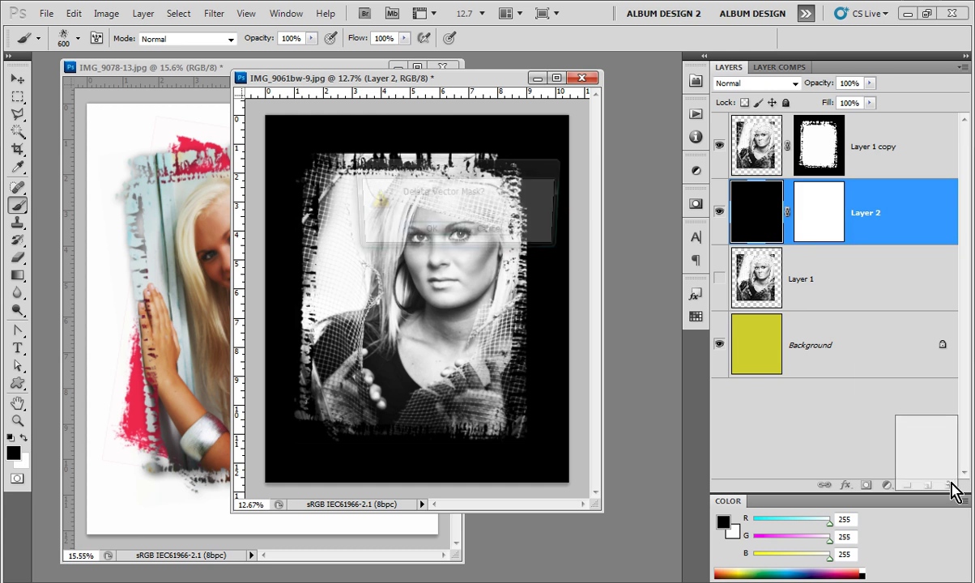
click(428, 232)
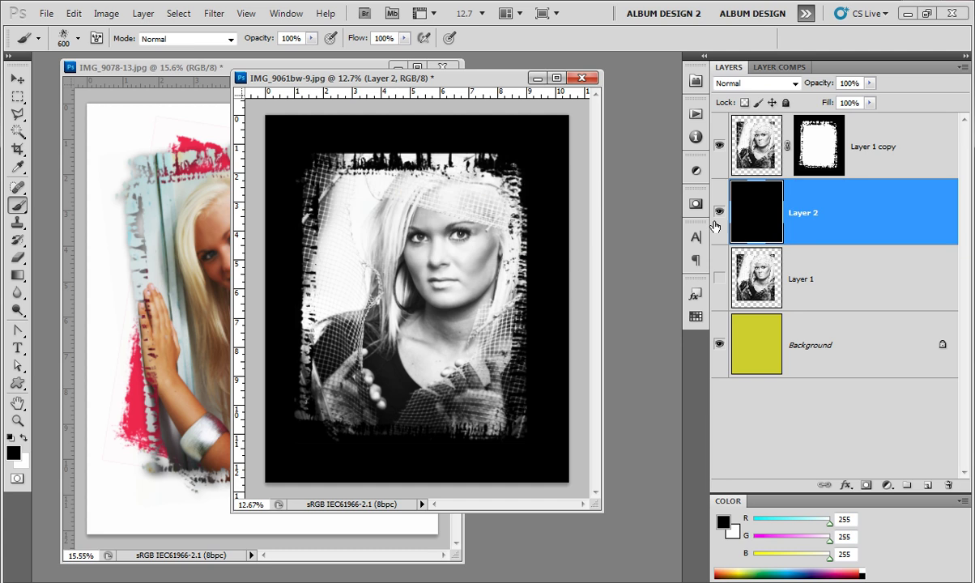
Add a layer mask to Layer 2 and fill the mask with black.
click(865, 486)
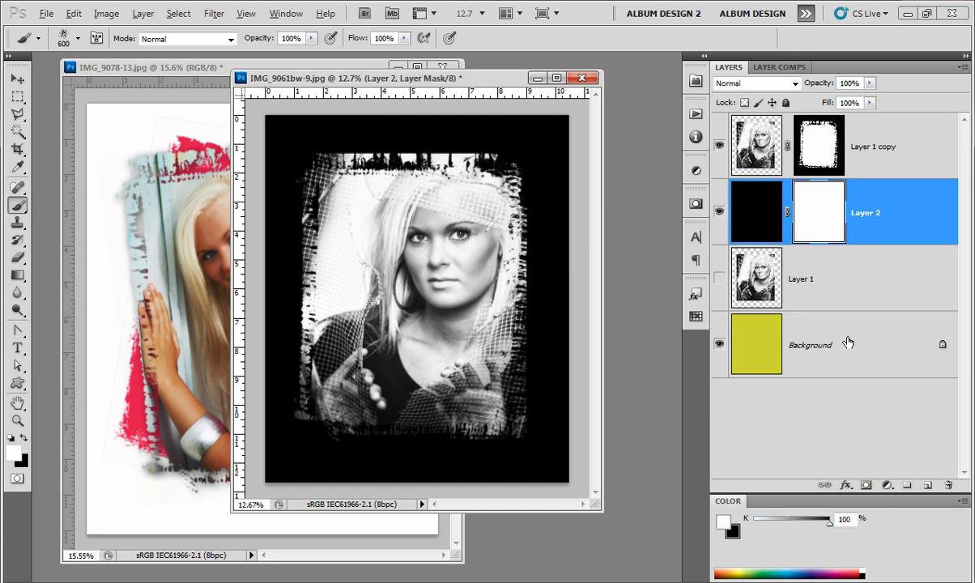
key(x)
key(alt+BackSpace)
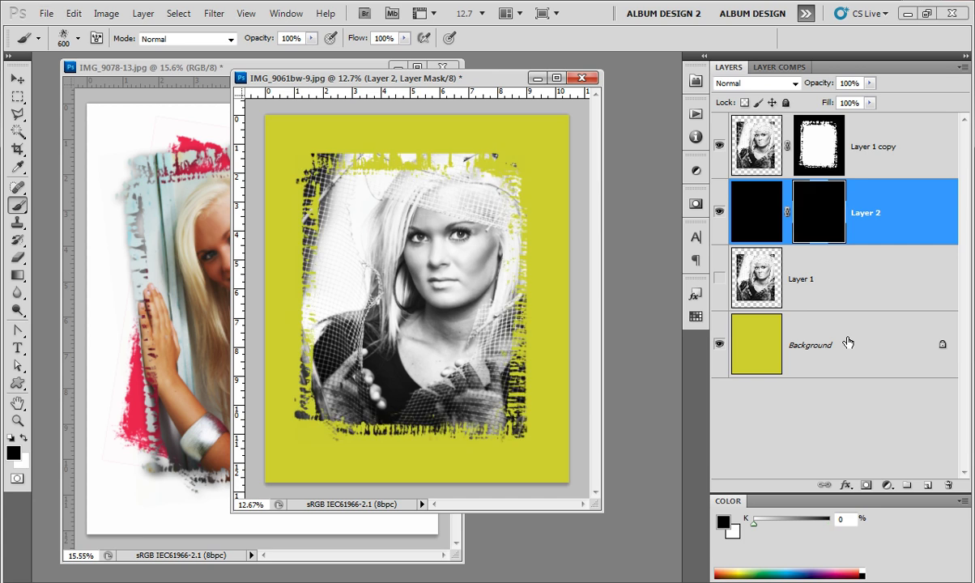
Paste the copied edge into the Layer 2 mask shown by itself, and return to the normal image view with the mask active.
alt+click(817, 220)
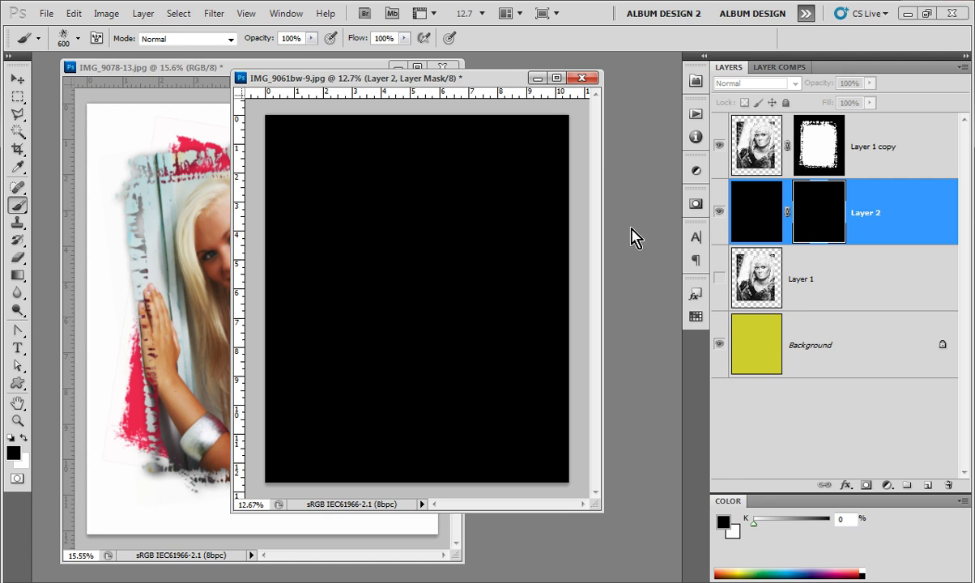
key(ctrl+v)
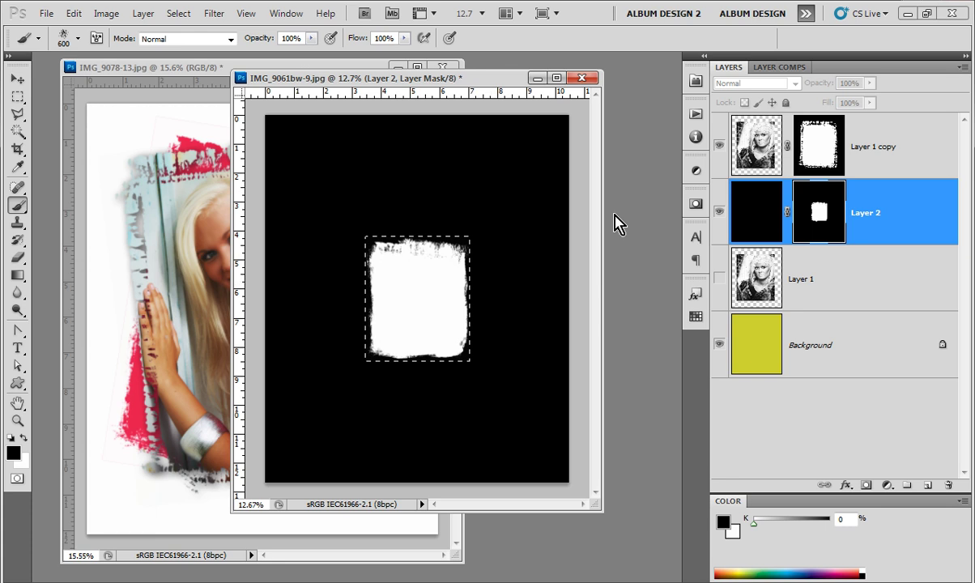
click(748, 206)
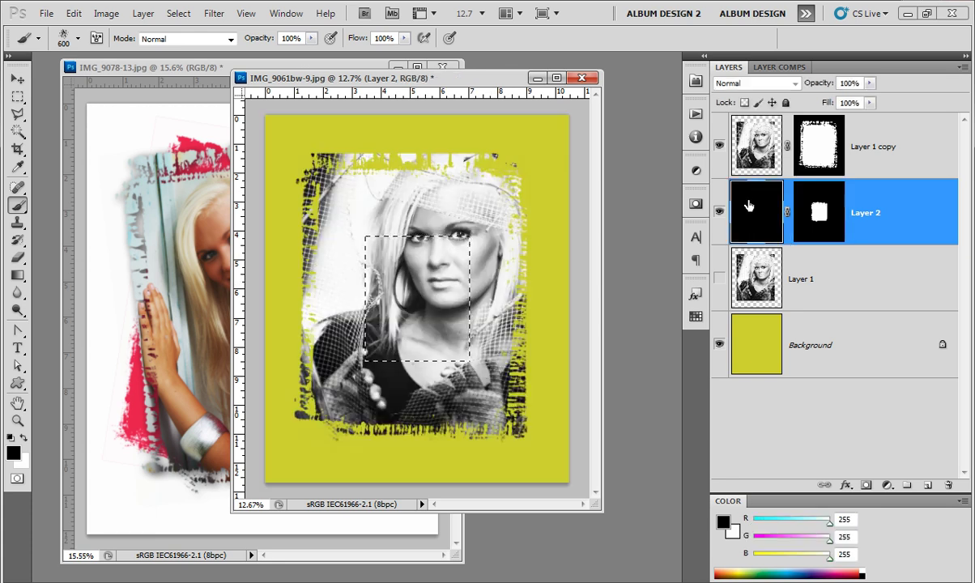
click(830, 212)
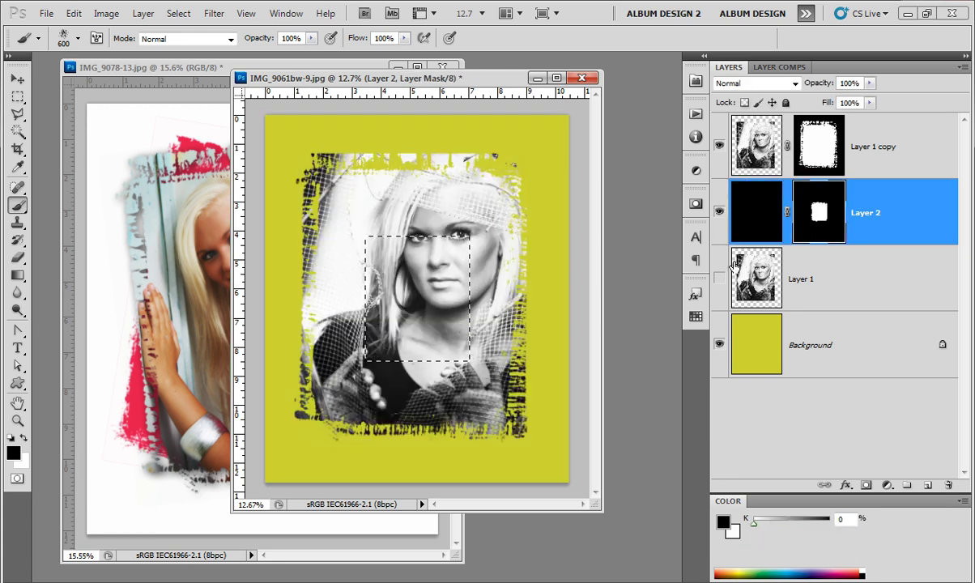
Rotate the pasted edge in the Layer 2 mask by about 13.6° and enlarge it to about 236% width and 258% height.
key(ctrl+t)
drag(495, 261, 569, 184)
drag(437, 403, 416, 450)
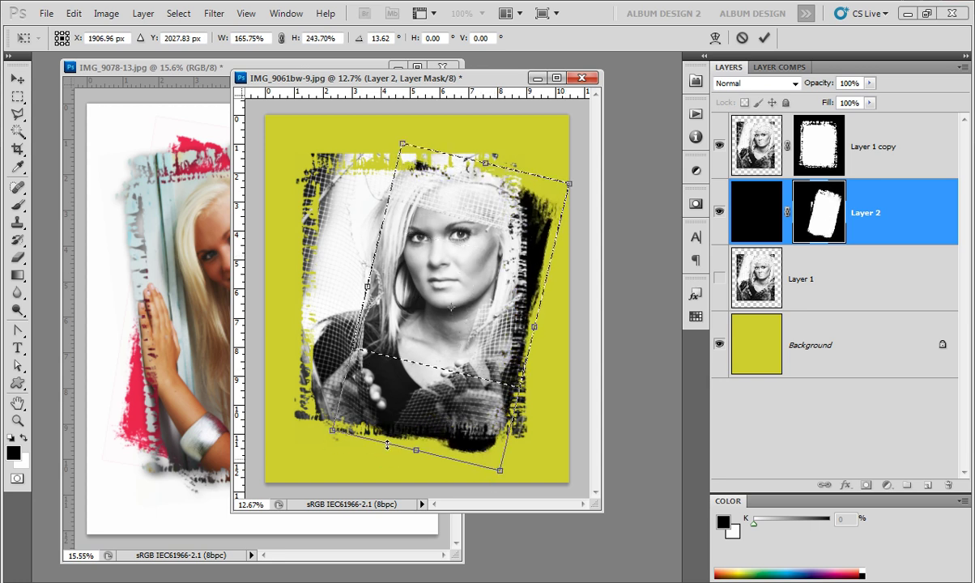
drag(368, 286, 297, 269)
drag(381, 441, 378, 456)
drag(425, 147, 427, 131)
drag(441, 185, 437, 180)
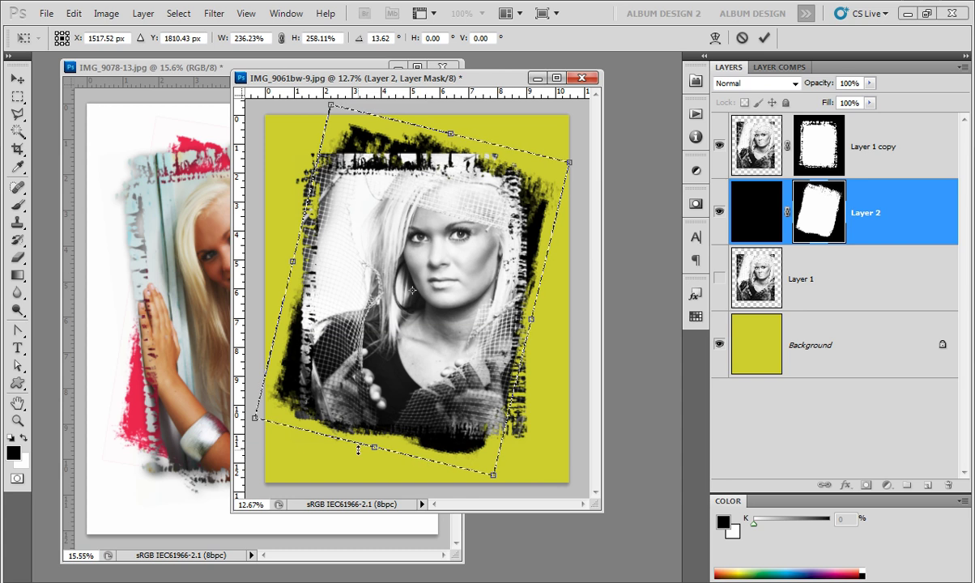
Reposition and restretch the tilted Layer 2 edge to about 252% height behind the portrait, apply the transformation, and deselect.
drag(351, 449, 430, 312)
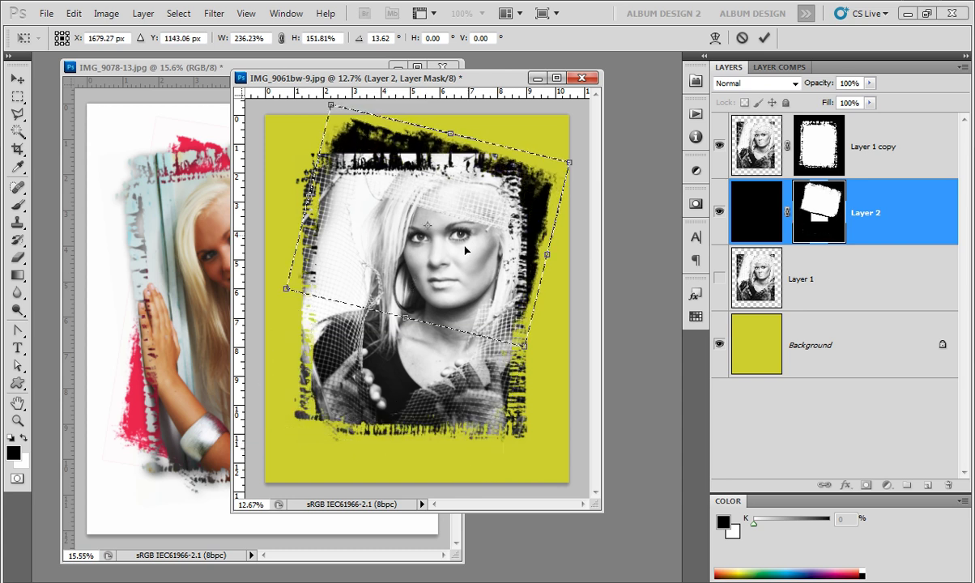
drag(464, 240, 450, 296)
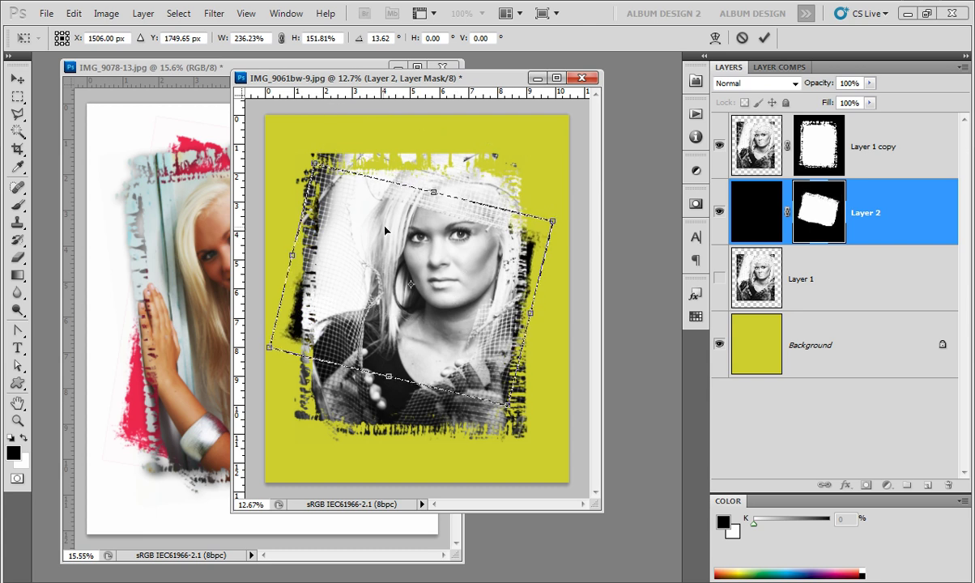
drag(437, 193, 438, 173)
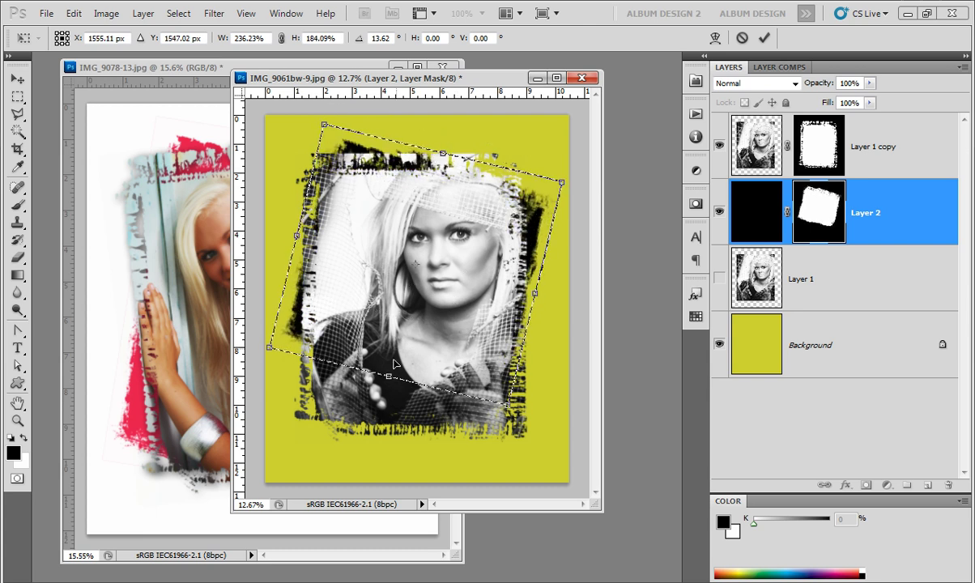
drag(390, 386, 374, 441)
drag(438, 174, 445, 141)
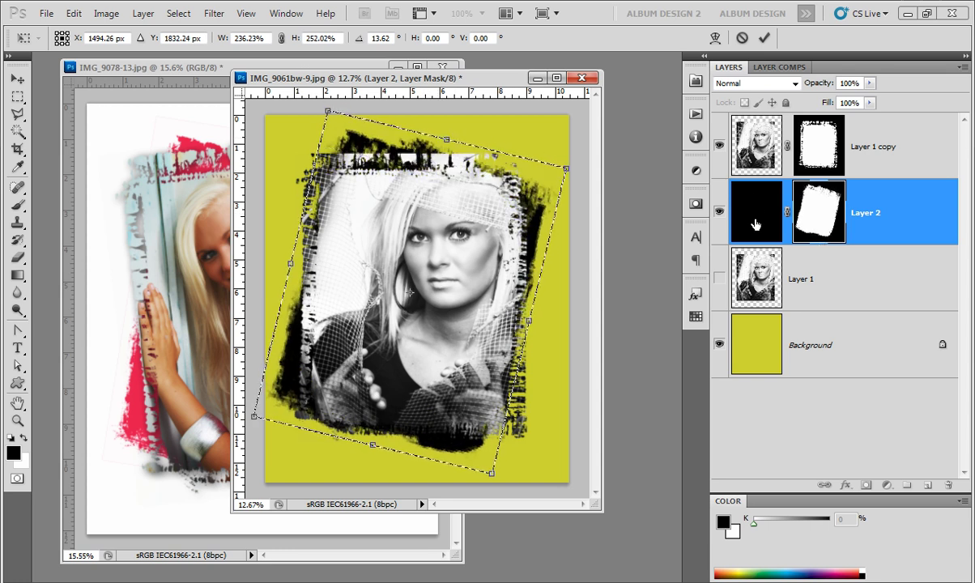
key(Return)
key(b)
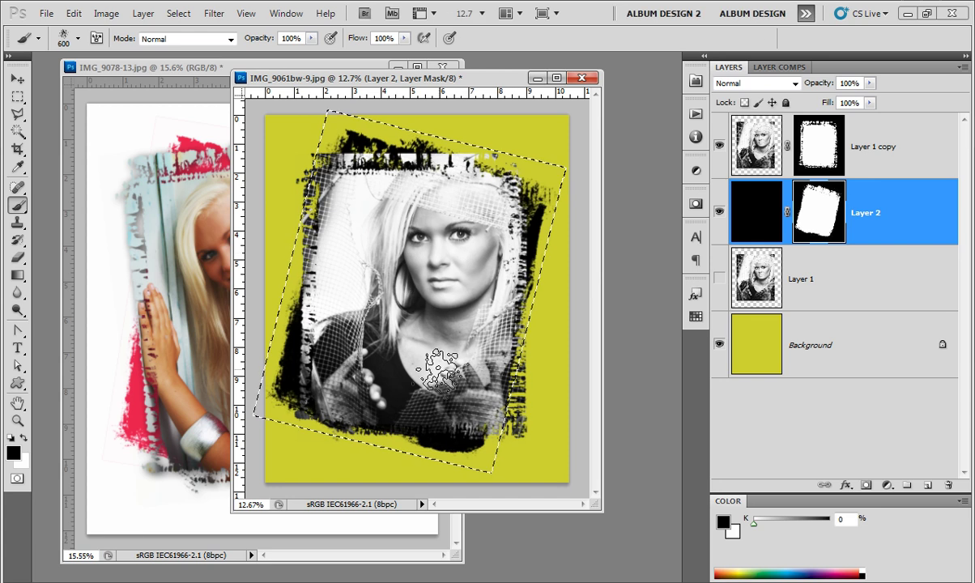
key(ctrl+d)
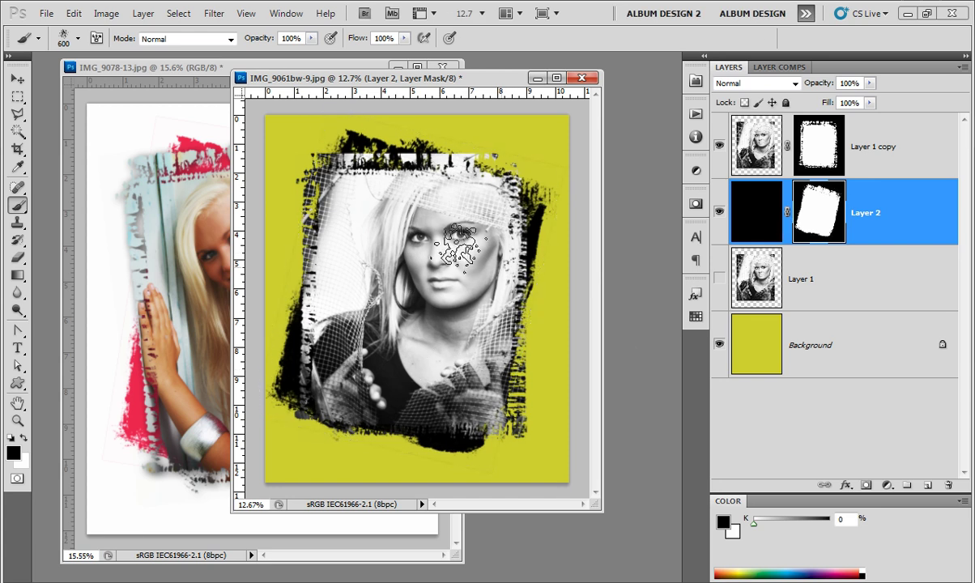
Switch from the Layer 2 mask to the layer's own pixels and duplicate Layer 2 together with its mask.
scroll(348, 223, up, 3)
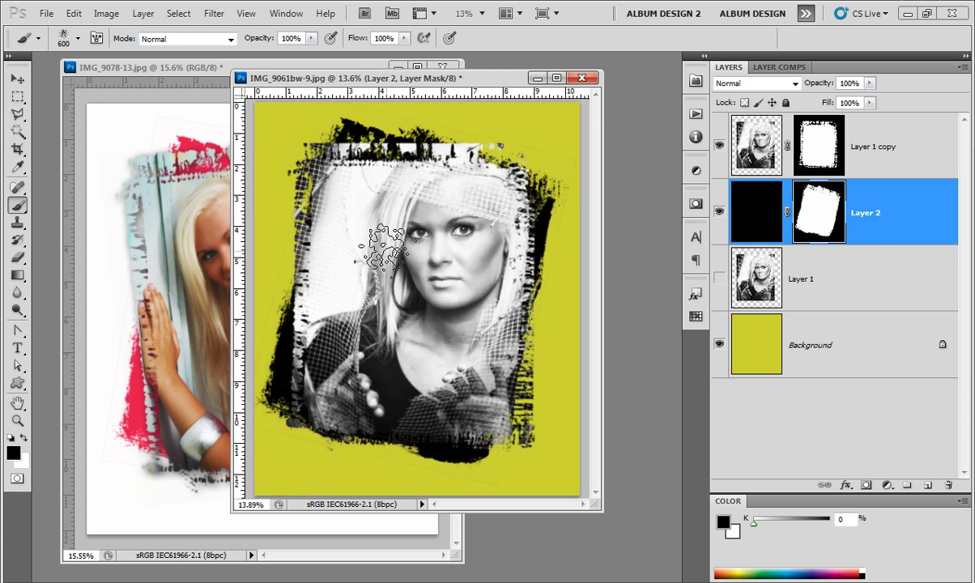
scroll(437, 133, up, 1)
scroll(421, 121, down, 3)
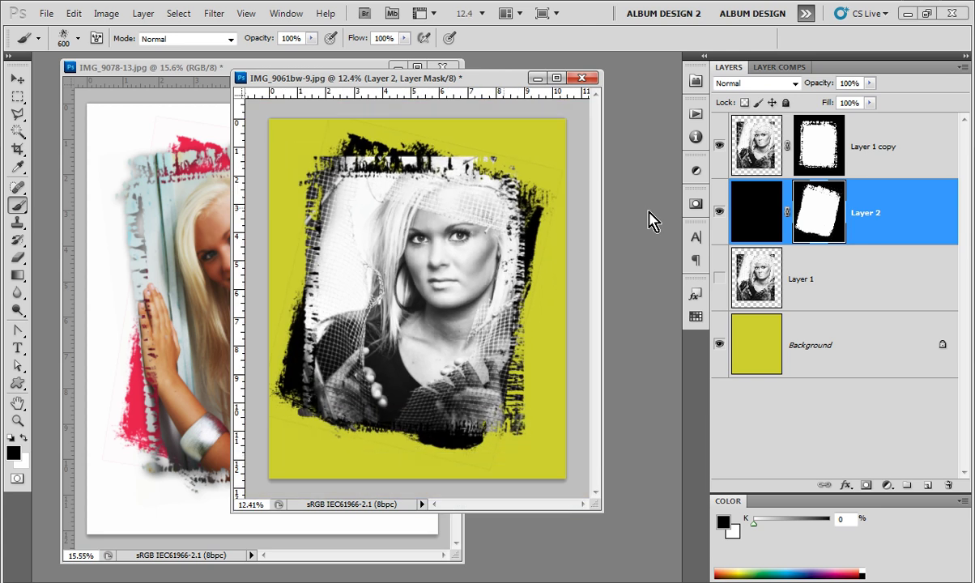
key(ctrl+2)
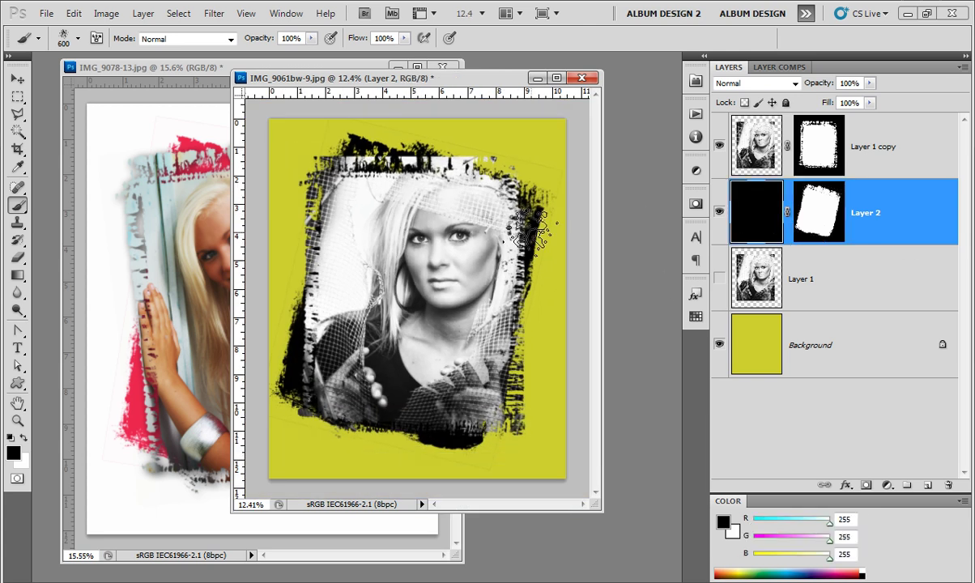
scroll(531, 235, down, 1)
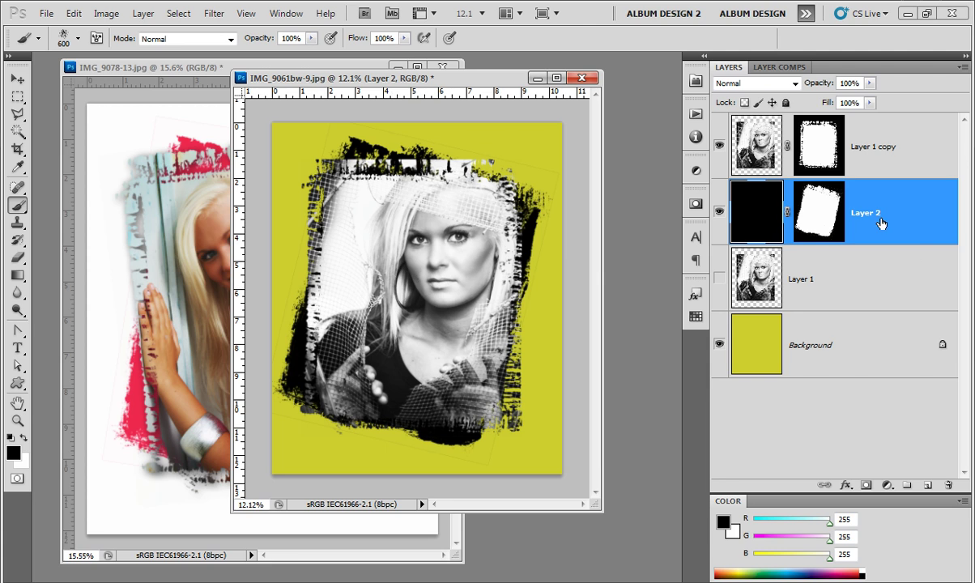
key(ctrl+j)
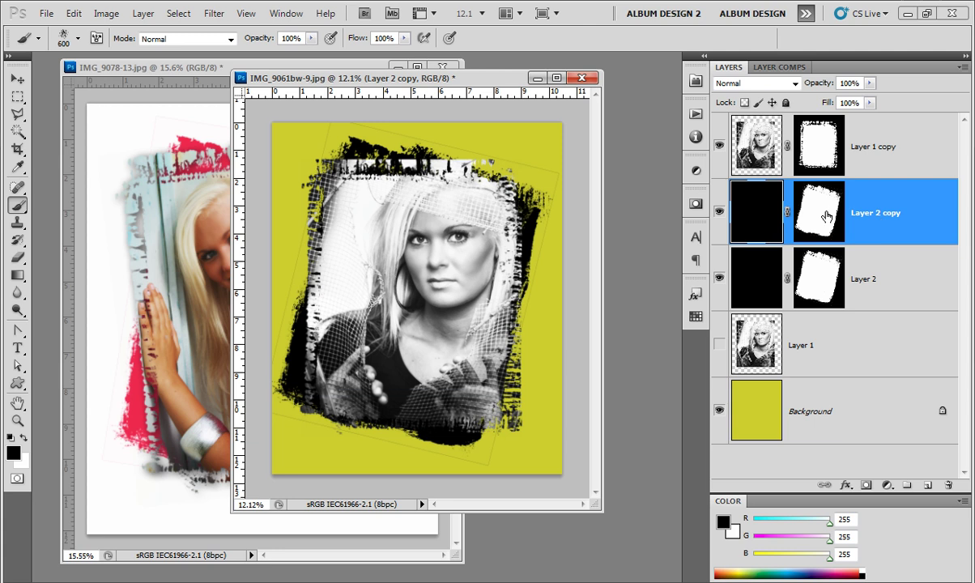
Start a free transform on Layer 2 copy, rotating it about -22° and narrowing it to about 84% width.
key(ctrl+t)
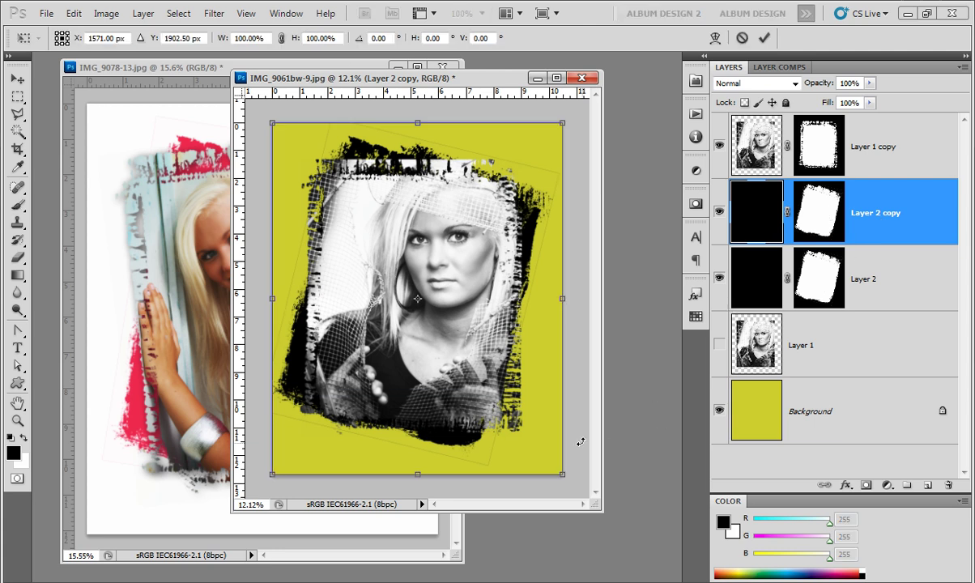
drag(579, 441, 587, 351)
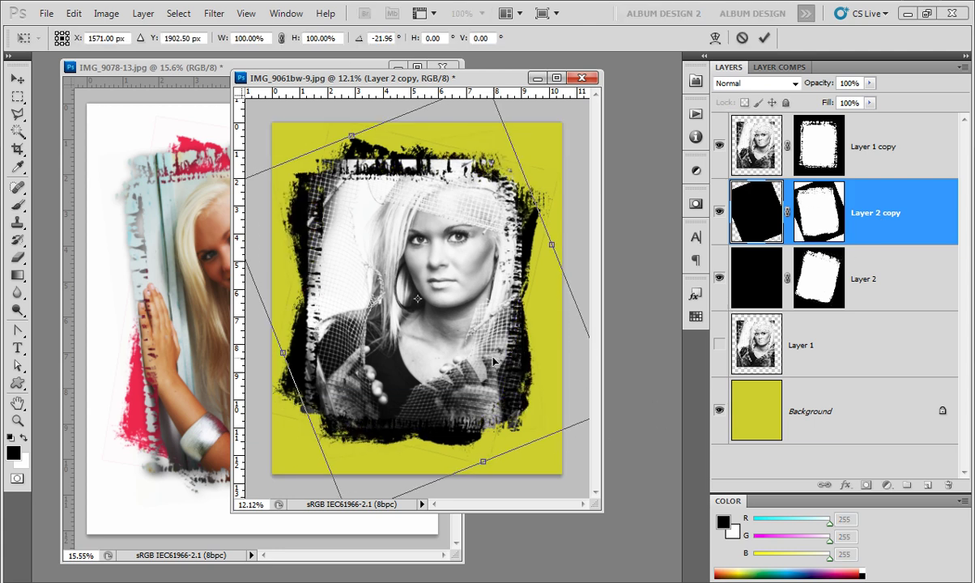
drag(540, 246, 511, 268)
key(ctrl+minus)
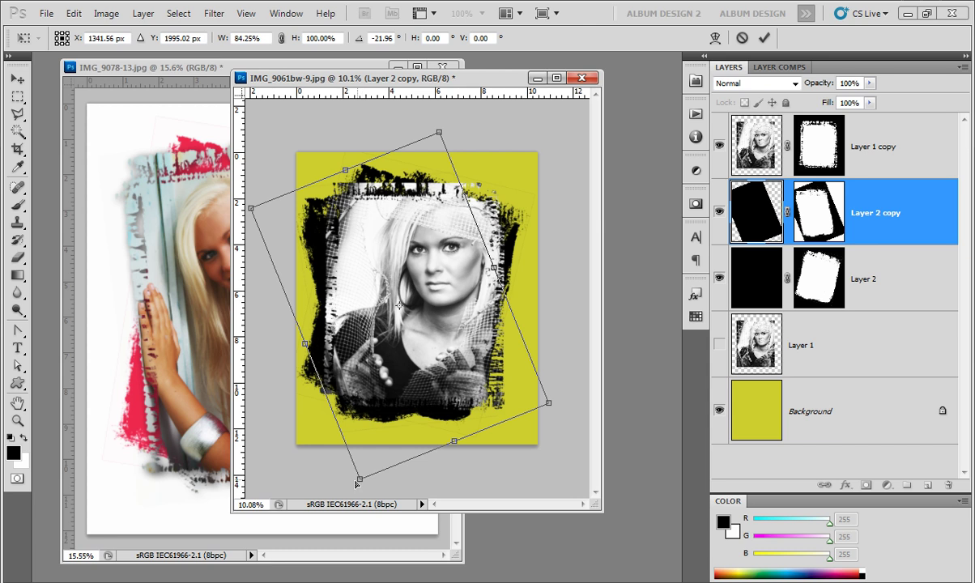
Distort the rotated Layer 2 copy by its lower and upper corners to about 97% width and 112% height, and apply the transformation.
drag(358, 483, 353, 535)
drag(392, 427, 398, 416)
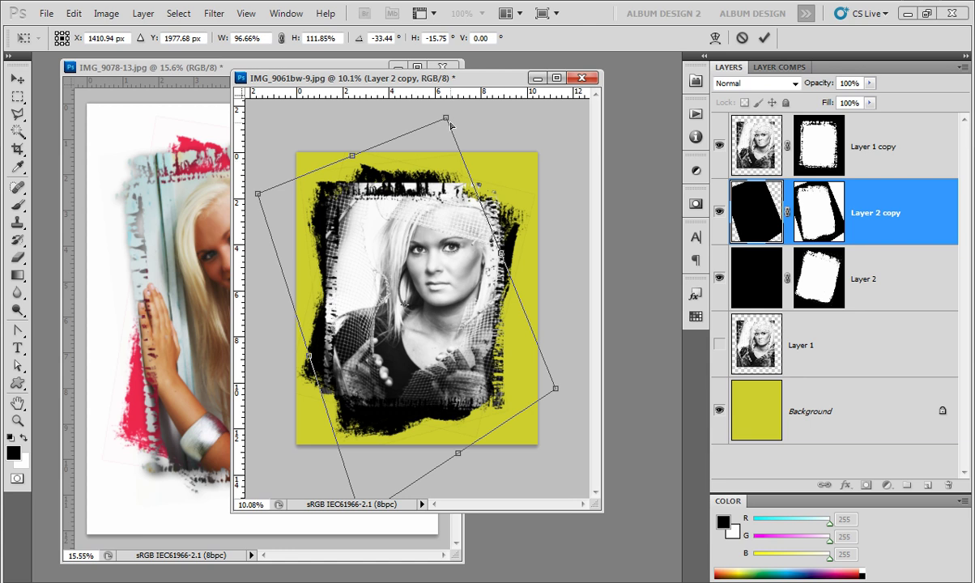
mouse_move(446, 122)
mouse_down()
mouse_move(444, 78)
mouse_move(460, 131)
mouse_up()
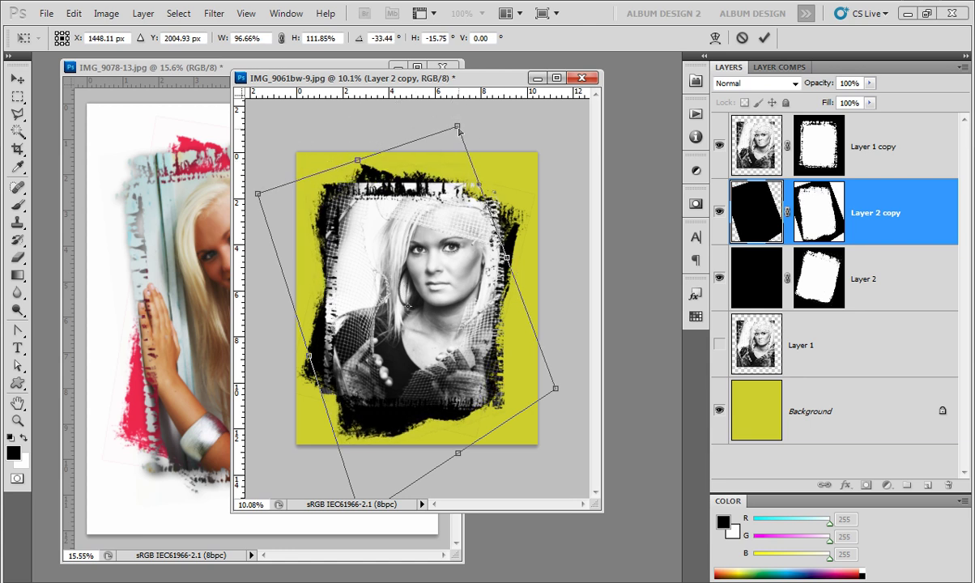
key(b)
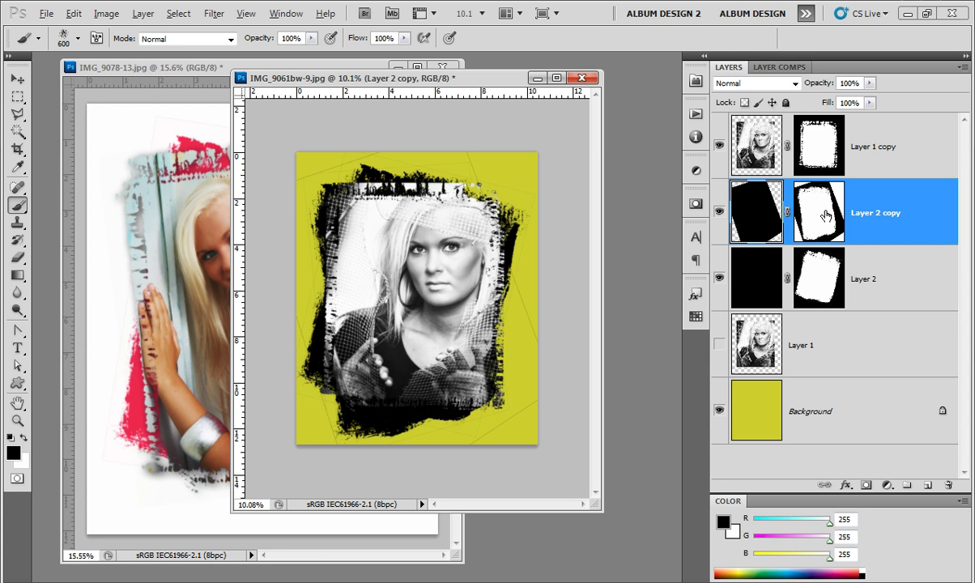
Show the Layer 2 copy mask by itself and paint its white right-hand corners black with a hard round 900 px brush.
alt+click(825, 214)
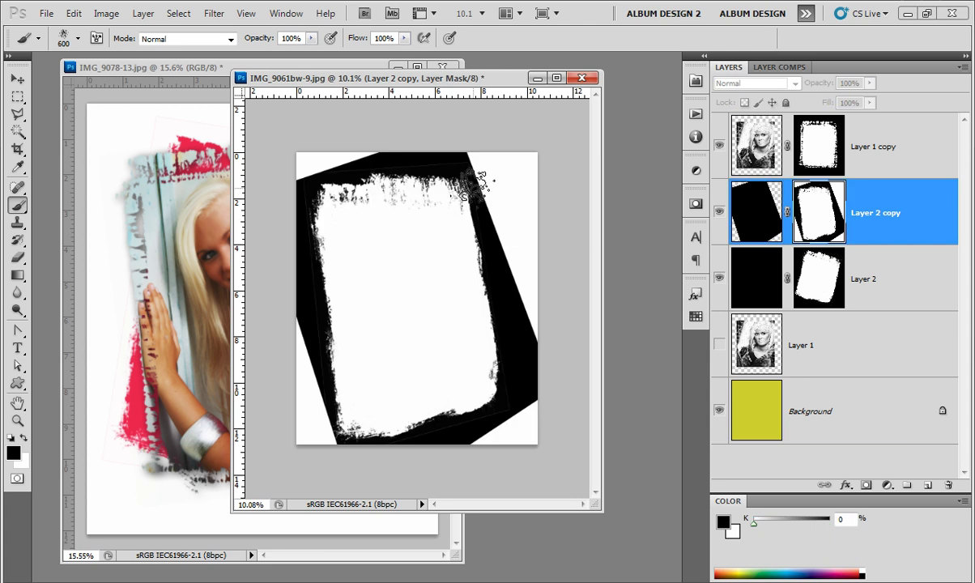
right_click(469, 189)
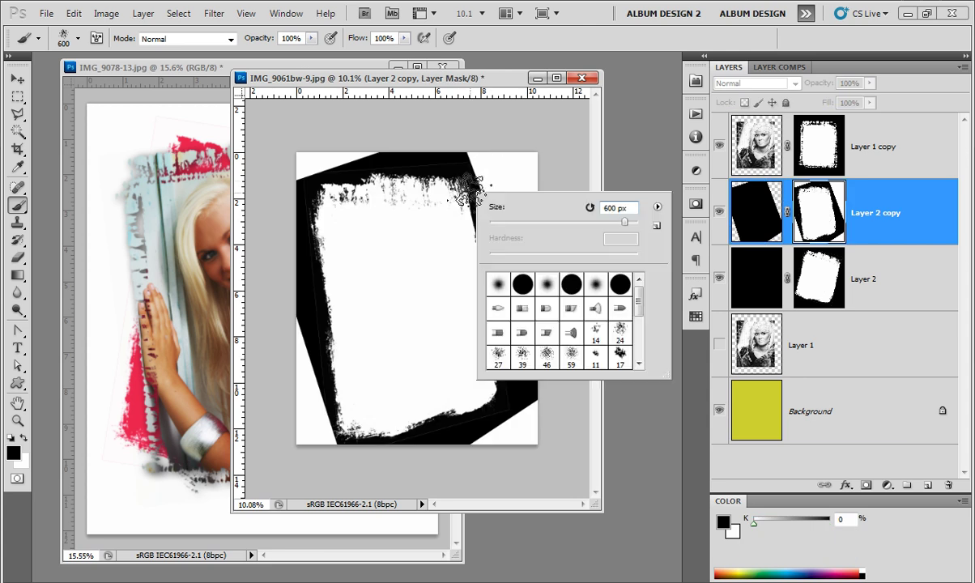
click(565, 278)
click(518, 122)
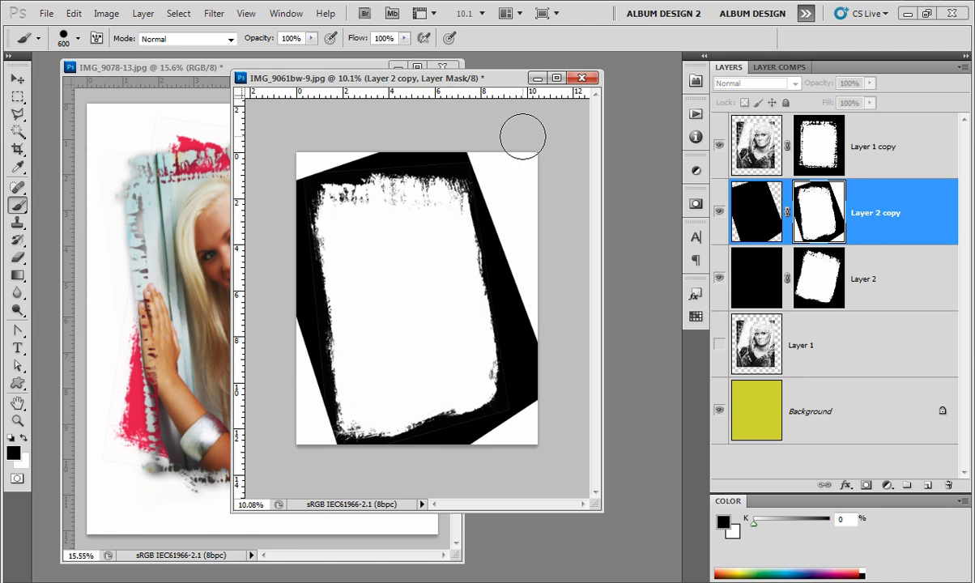
key(bracketright)
key(bracketright)
key(bracketright)
mouse_move(511, 154)
mouse_down()
mouse_move(513, 136)
mouse_move(513, 211)
mouse_move(555, 398)
mouse_move(529, 413)
mouse_move(504, 450)
mouse_move(459, 429)
mouse_up()
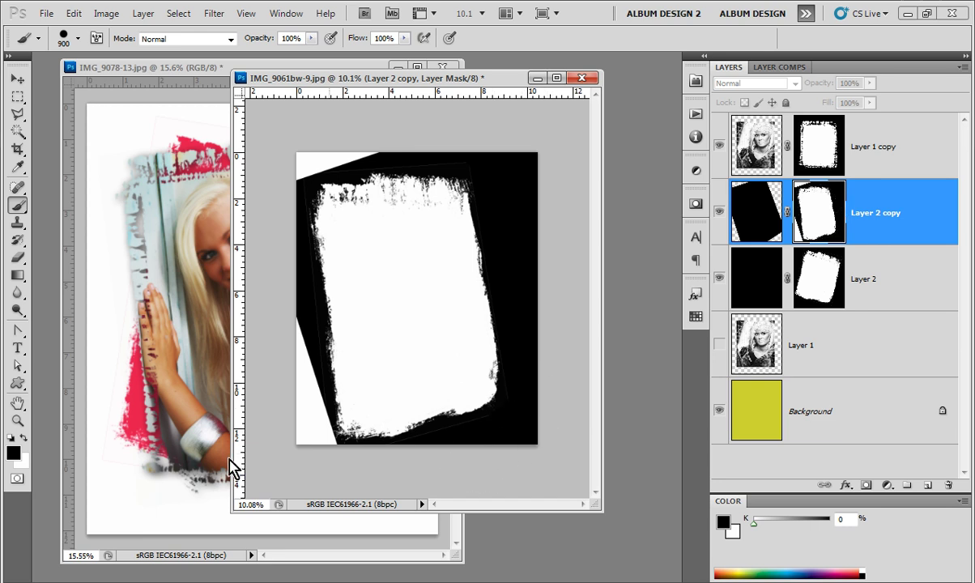
mouse_move(266, 336)
mouse_down()
mouse_move(305, 460)
mouse_move(294, 409)
mouse_move(297, 436)
mouse_move(289, 421)
mouse_move(289, 358)
mouse_move(283, 395)
mouse_up()
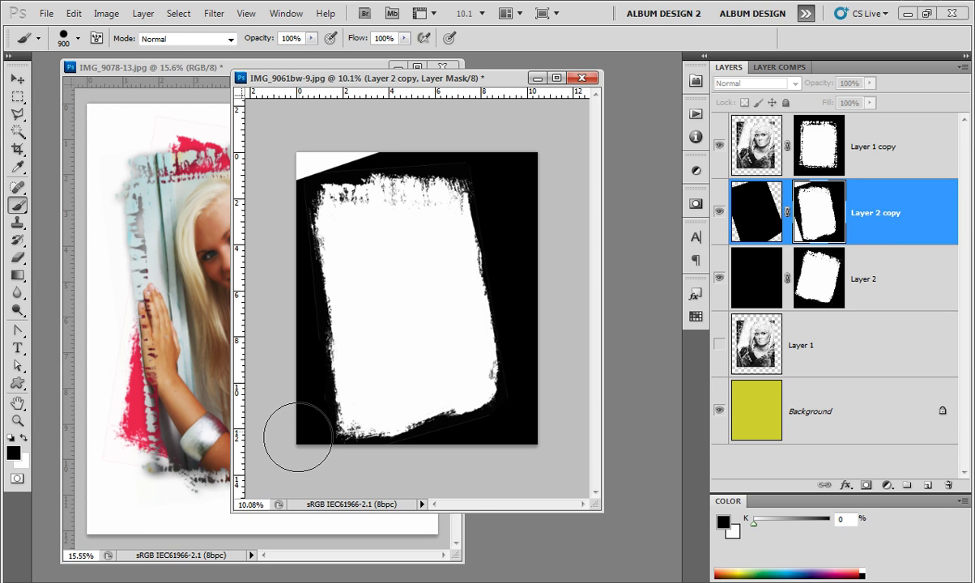
drag(297, 436, 300, 192)
key(ctrl+z)
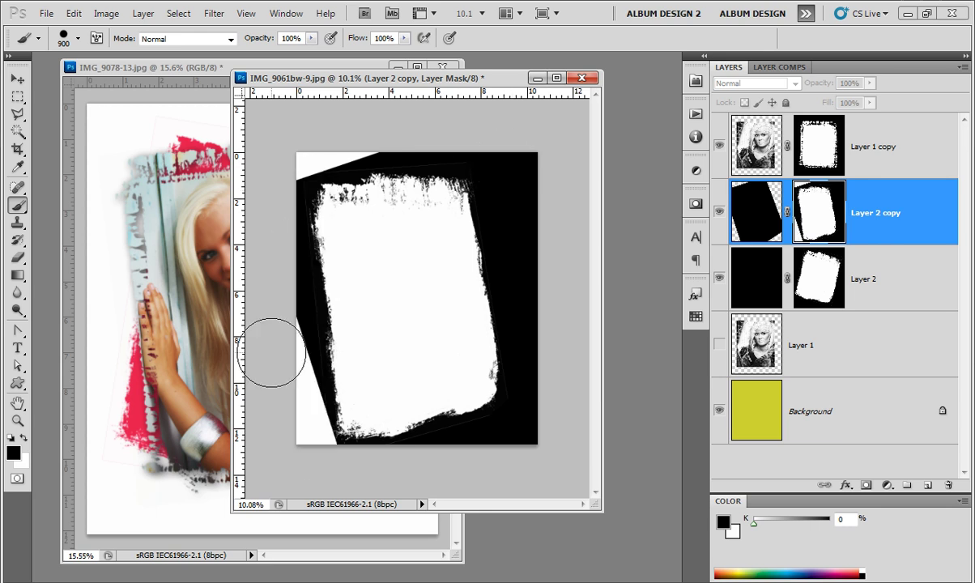
Reduce the brush to 500 px and paint the remaining white left-hand corners of the Layer 2 copy mask black.
key(bracketleft)
key(bracketleft)
key(bracketleft)
key(bracketleft)
mouse_move(294, 320)
mouse_down()
mouse_move(313, 441)
mouse_move(336, 450)
mouse_move(304, 403)
mouse_move(287, 312)
mouse_move(288, 166)
mouse_move(299, 152)
mouse_move(305, 161)
mouse_move(377, 140)
mouse_move(319, 156)
mouse_up()
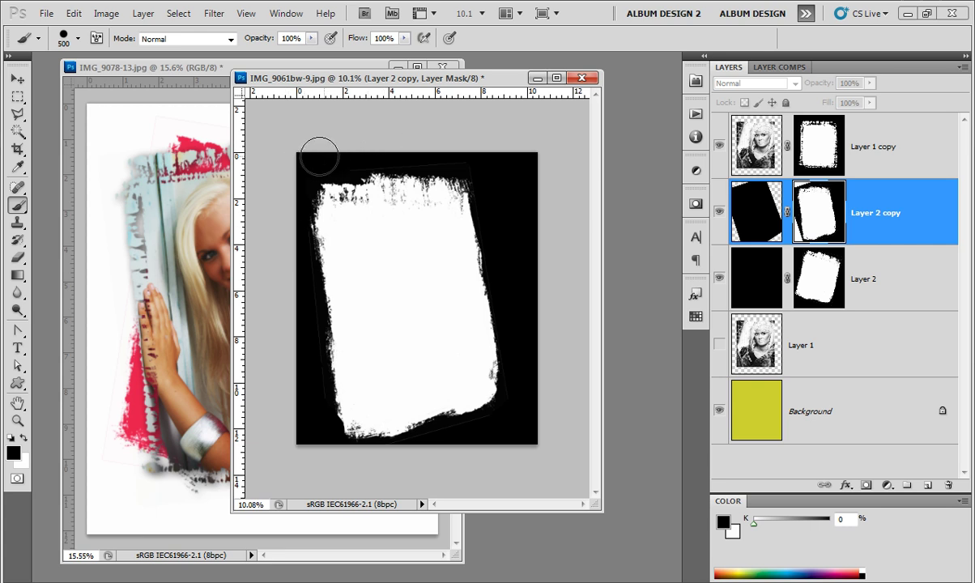
Return to the normal image view on Layer 2 copy's own pixels and fill the layer with white.
click(767, 221)
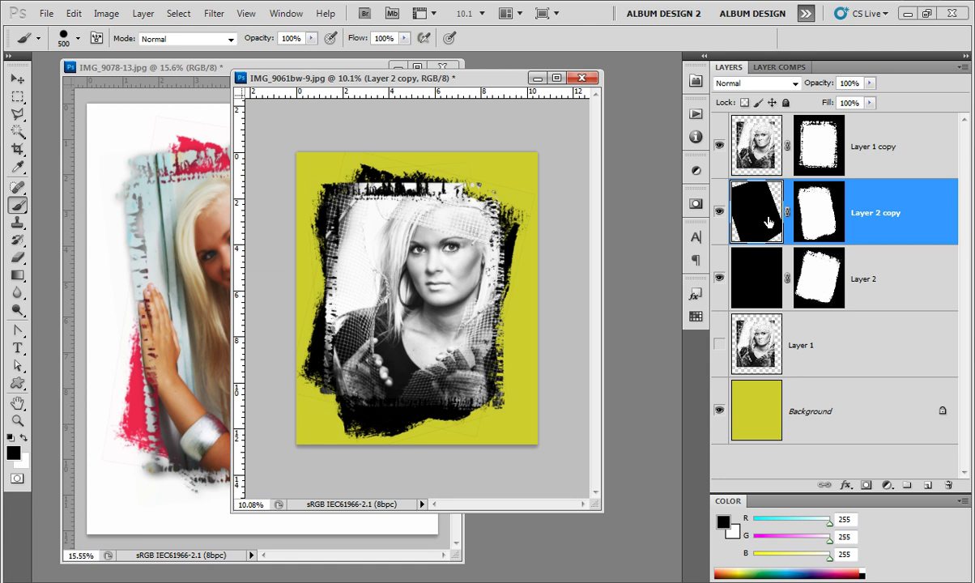
click(24, 437)
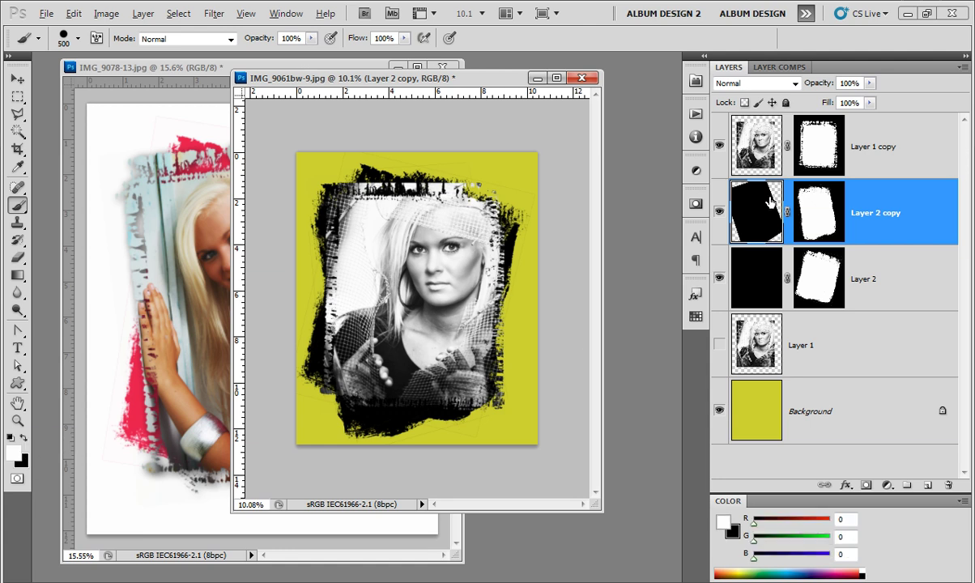
key(alt+BackSpace)
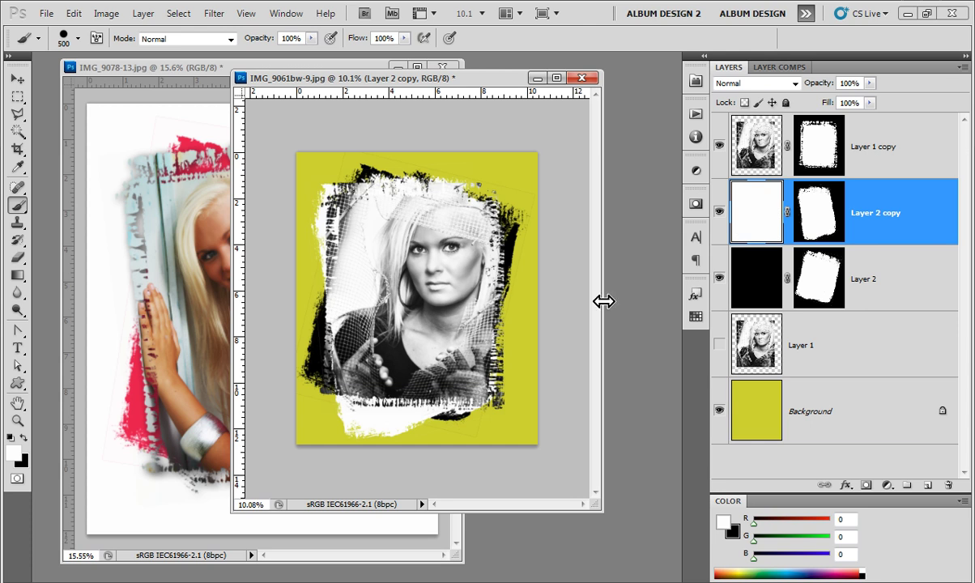
key(v)
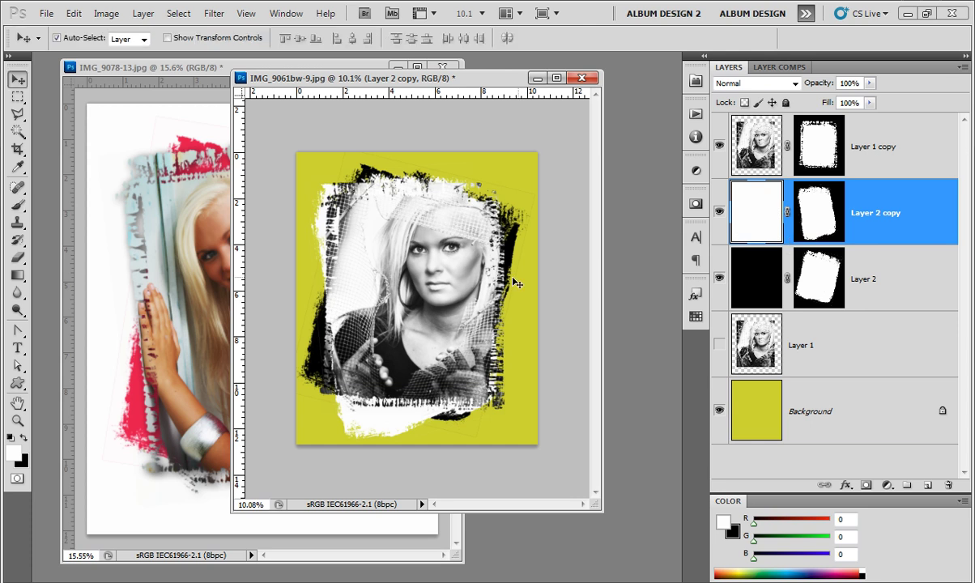
Add a drop shadow to Layer 1 copy with a distance of 51 px and an angle of 135°.
click(889, 168)
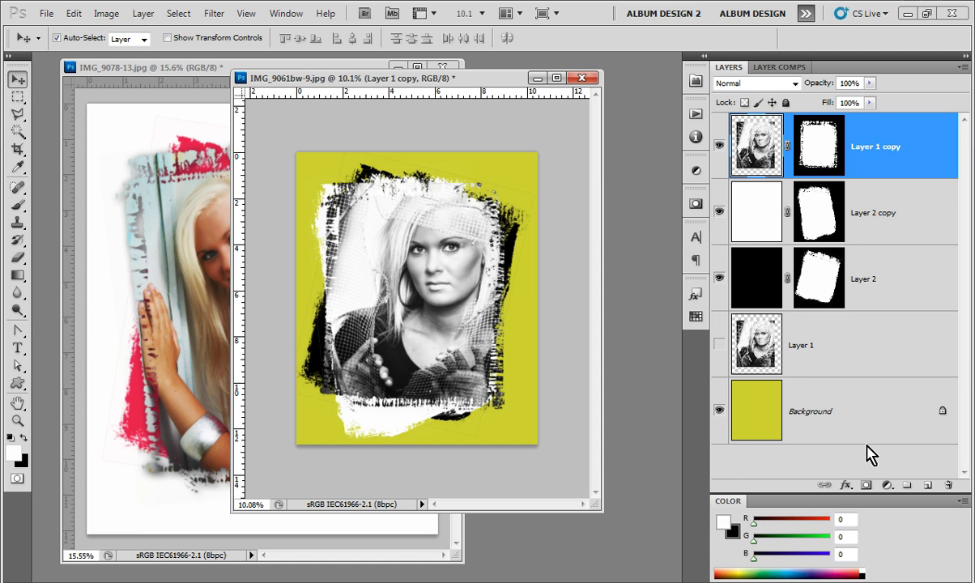
click(846, 484)
click(713, 328)
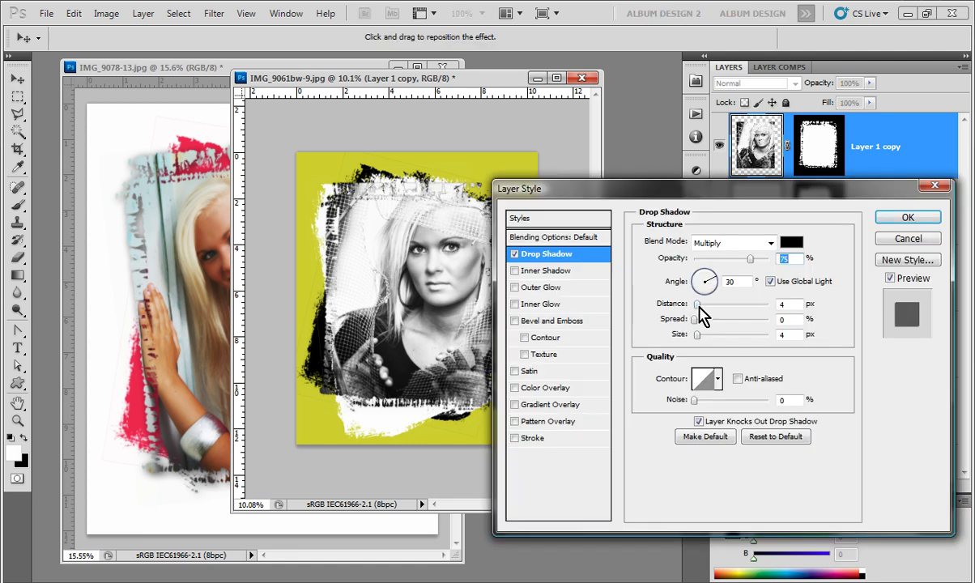
drag(697, 306, 694, 276)
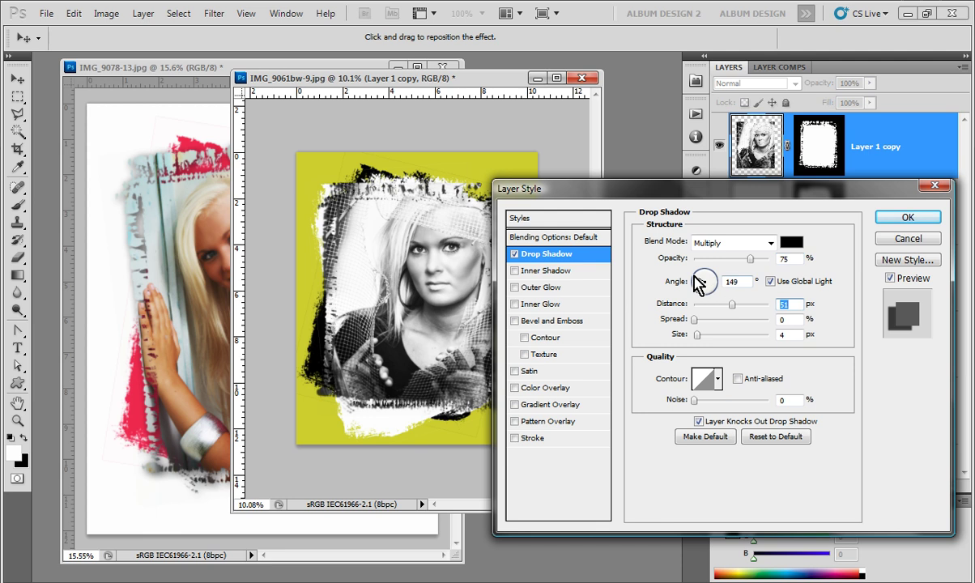
click(728, 281)
text(135)
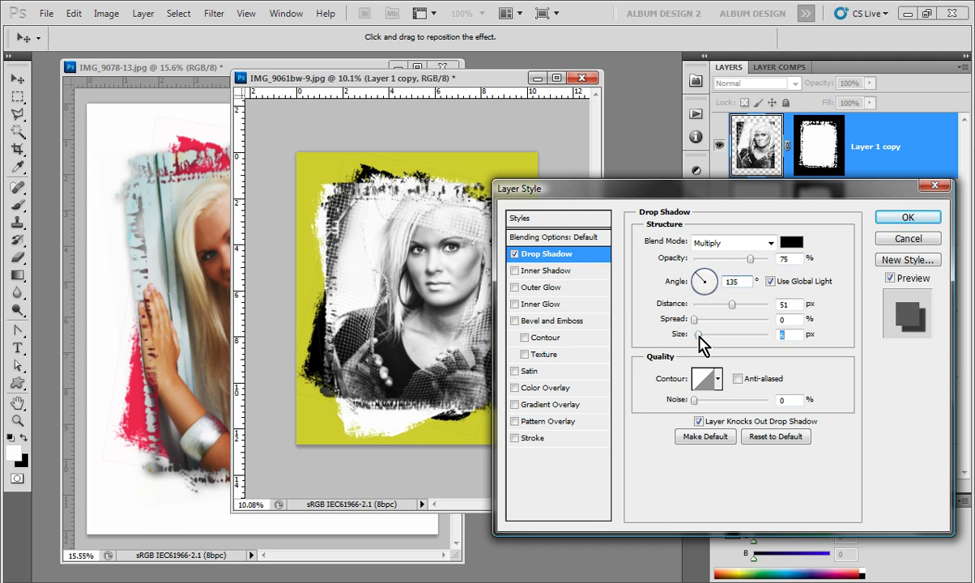
Soften the drop shadow to a size of 81 px, set its distance to 55 px, and apply the layer style.
drag(698, 333, 713, 333)
drag(674, 189, 761, 155)
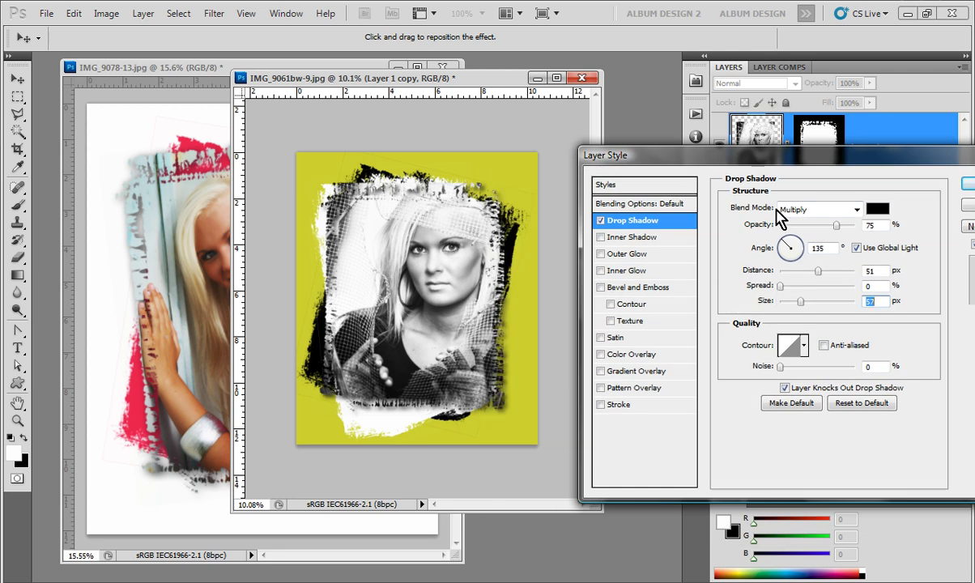
drag(776, 286, 809, 302)
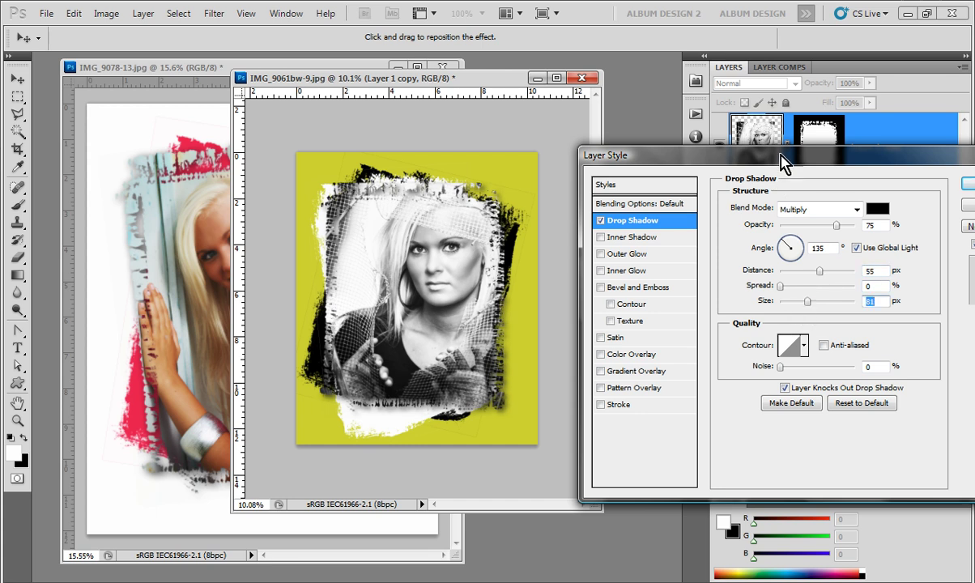
drag(783, 157, 704, 157)
click(884, 167)
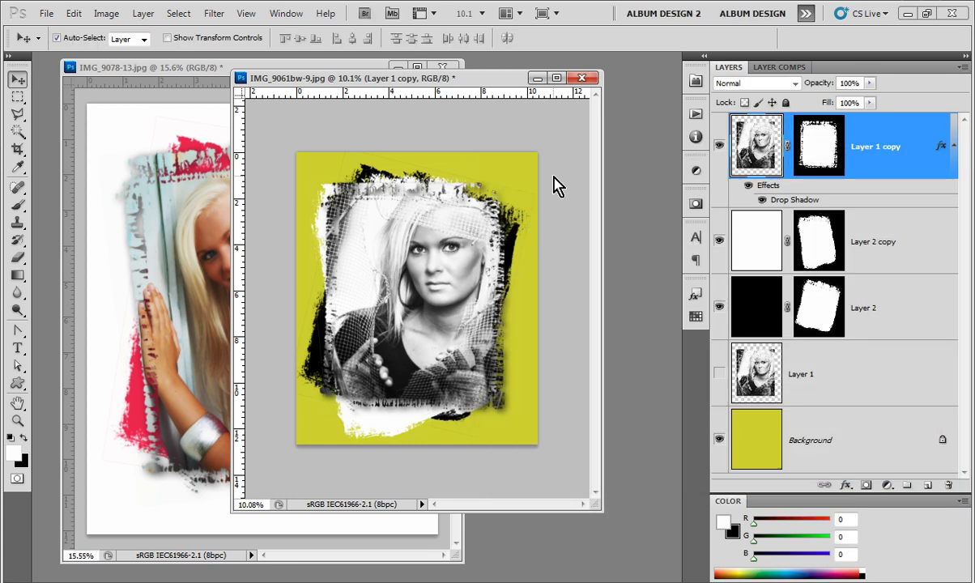
Move the white Layer 2 copy edge slightly up and to the left behind the portrait, and deselect all layers.
scroll(385, 425, up, 1)
click(381, 439)
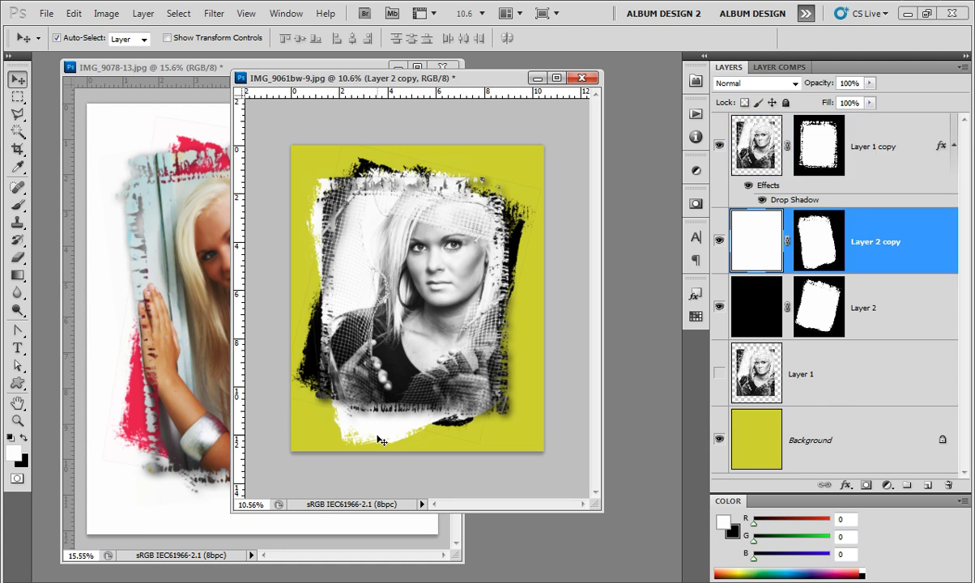
drag(381, 439, 375, 431)
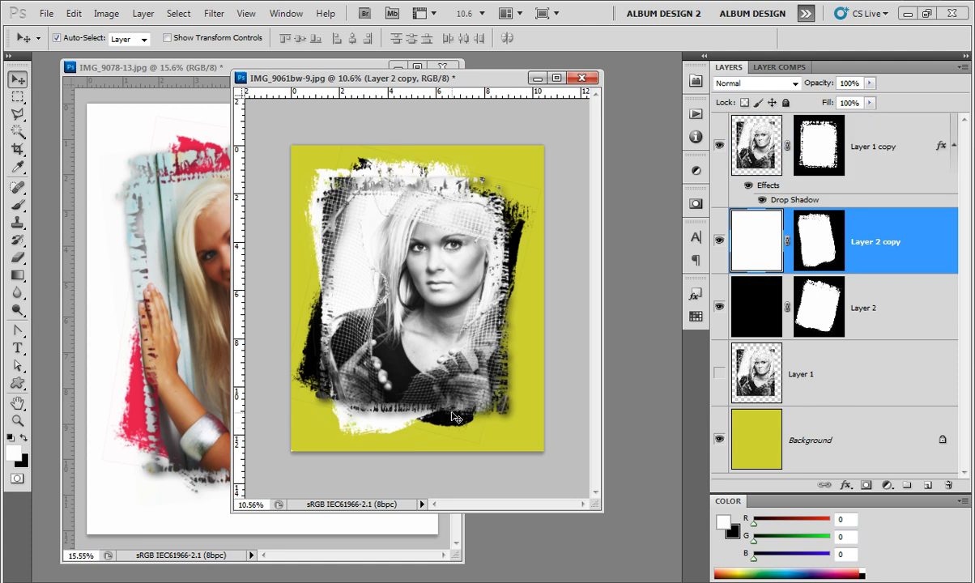
click(573, 358)
scroll(574, 360, up, 1)
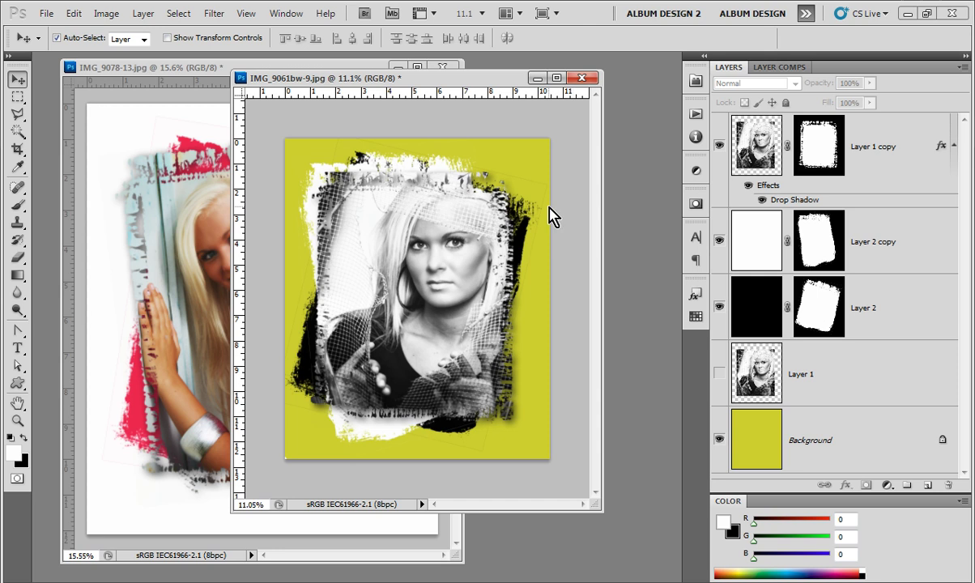
scroll(571, 178, down, 1)
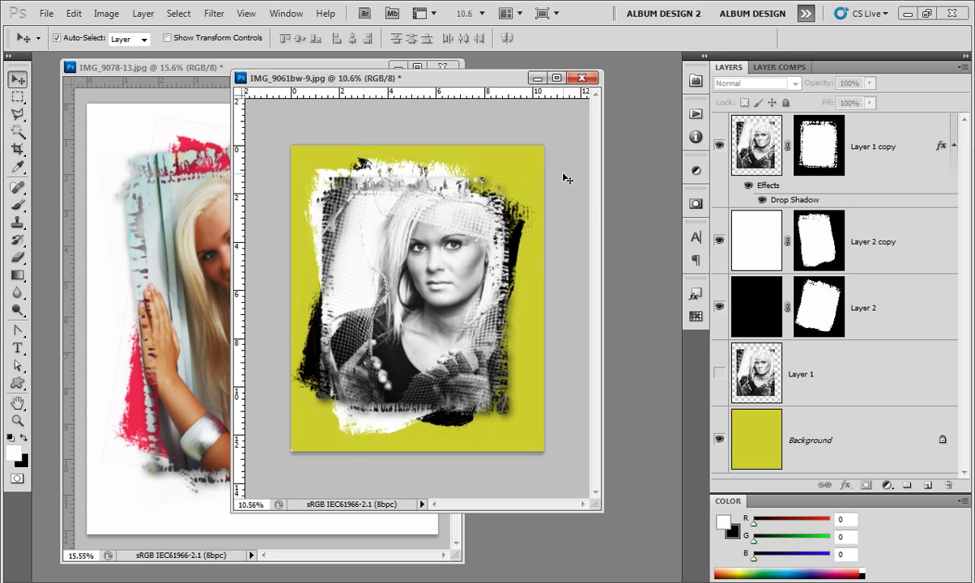
Save the layered document to the Desktop as a Photoshop file named Photo Edge Template 01, with layers kept.
click(46, 13)
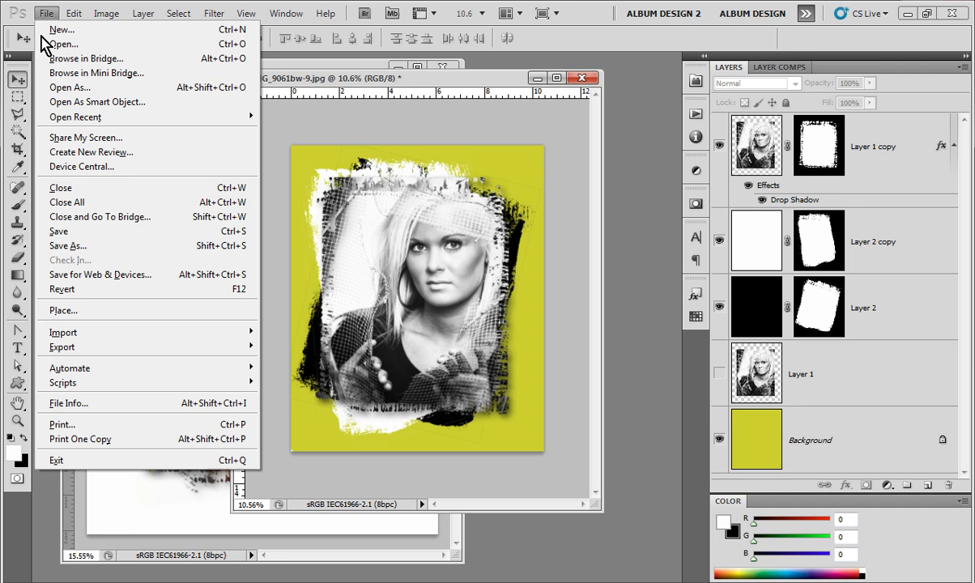
click(70, 245)
click(42, 118)
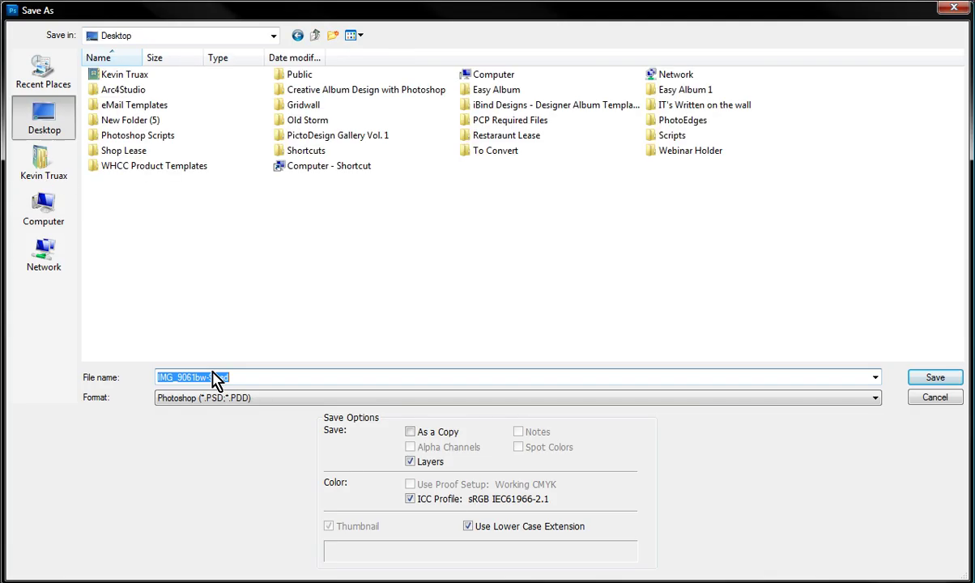
text(Photo Edge Template 01)
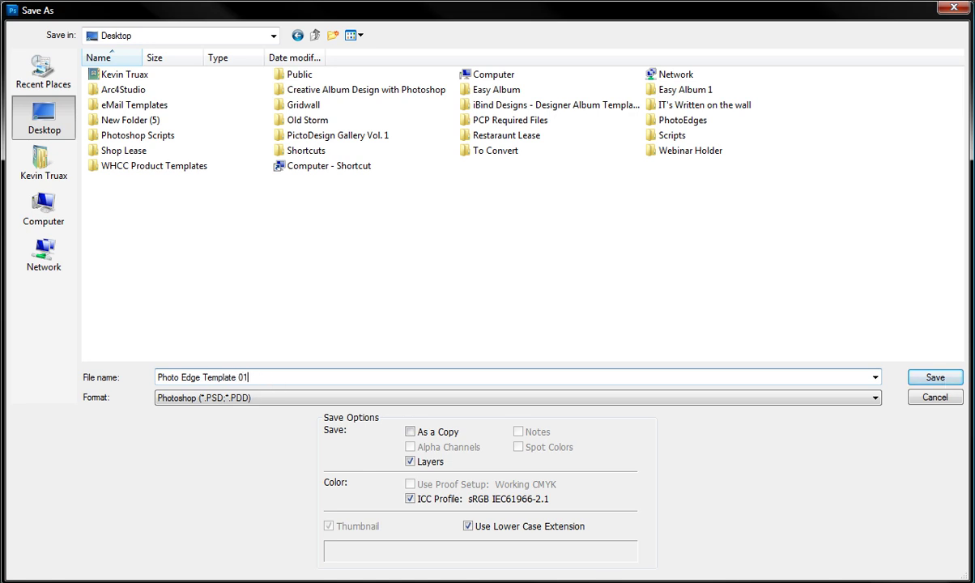
click(939, 380)
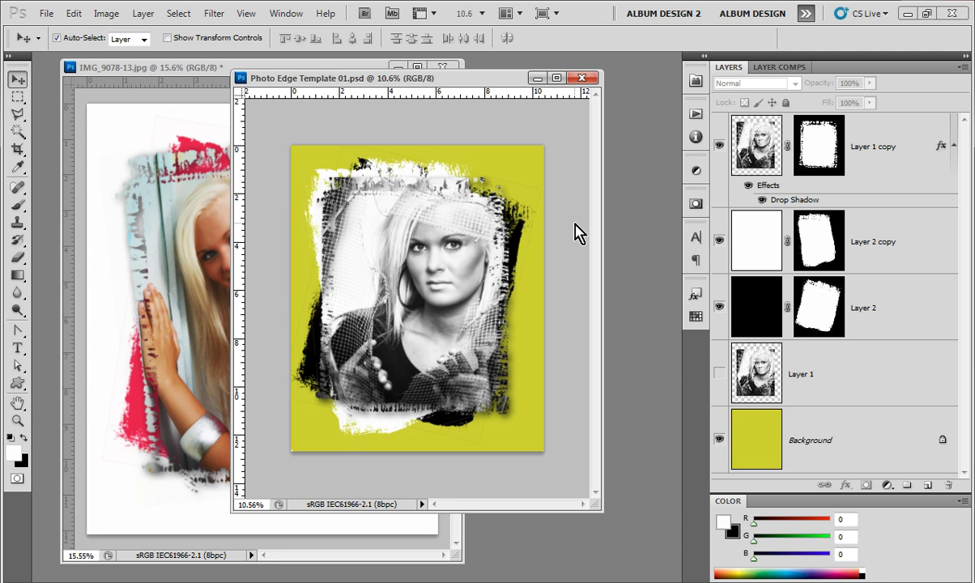
Make Layer 1 copy active, then switch to Bridge and open IMG_7901-8_0x10_0-06A-Q01-2.jpg from the Senior Girl 02 folder in Photoshop.
scroll(557, 293, up, 2)
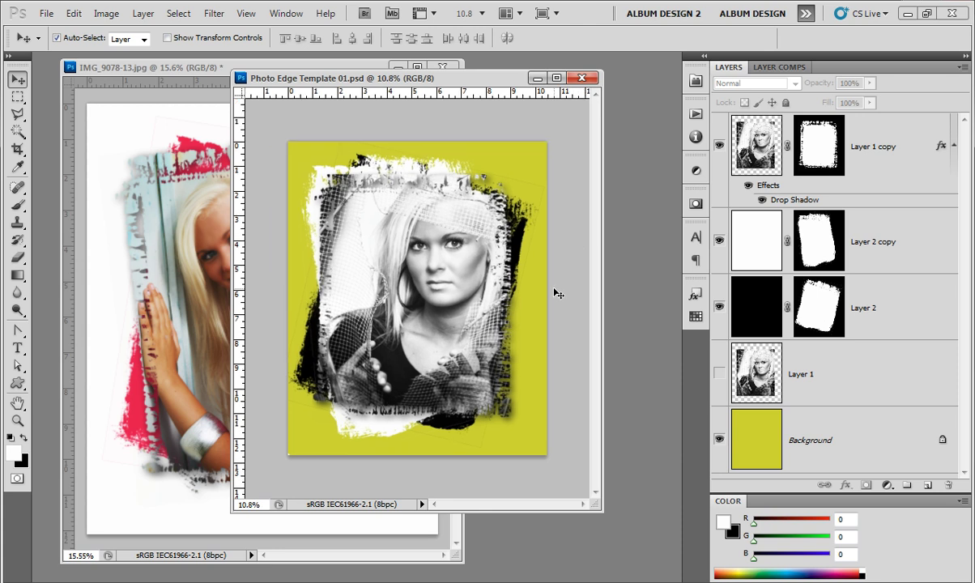
click(468, 285)
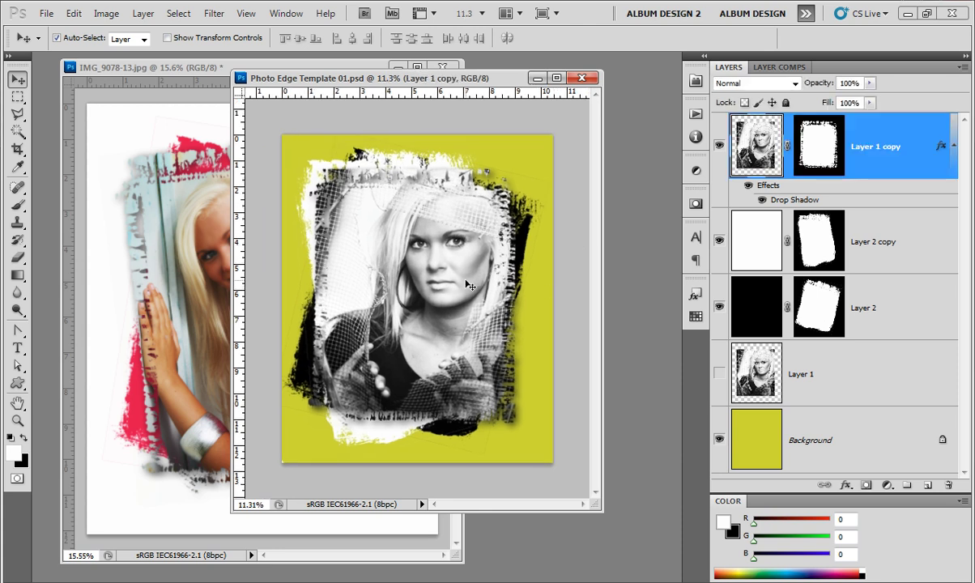
mouse_move(665, 582)
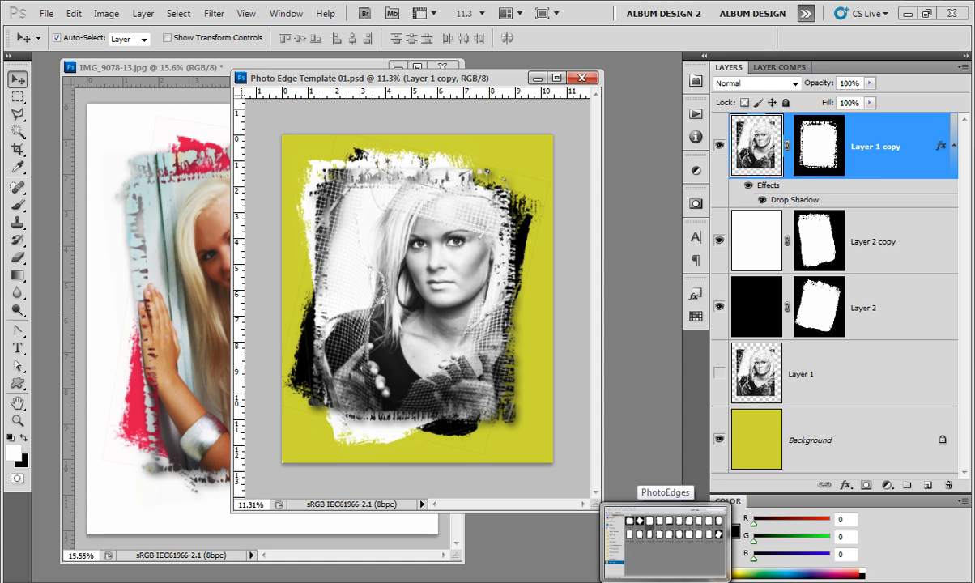
click(664, 538)
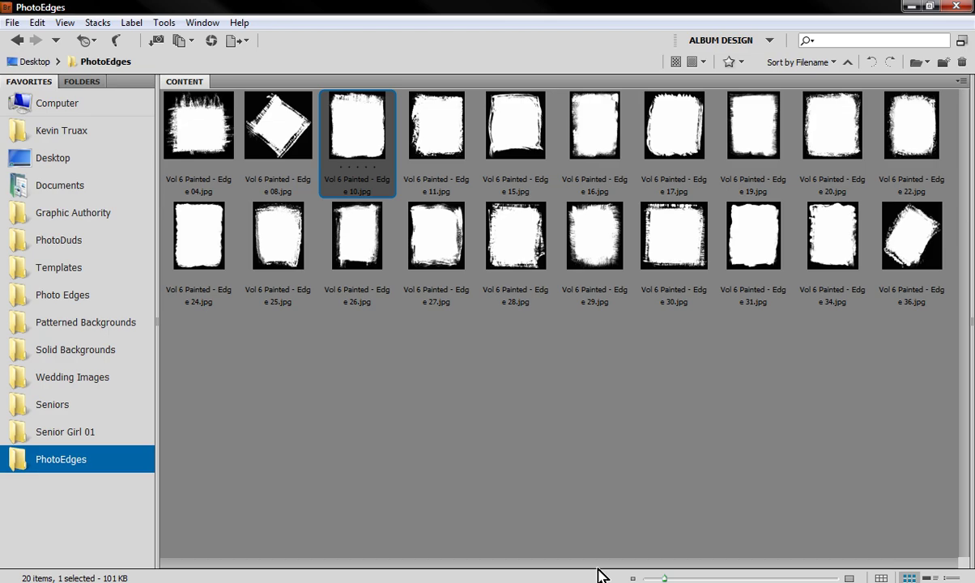
click(65, 431)
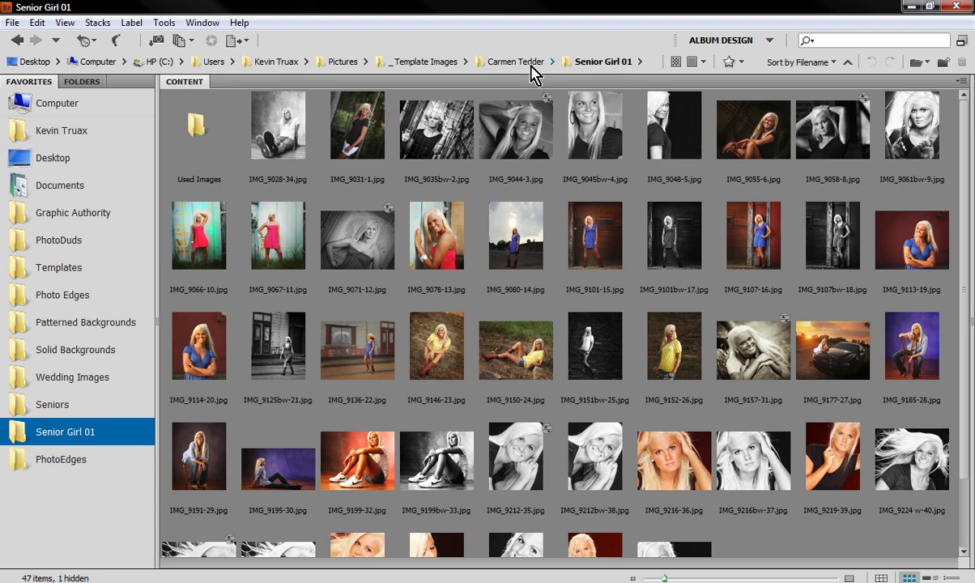
click(531, 64)
double_click(279, 133)
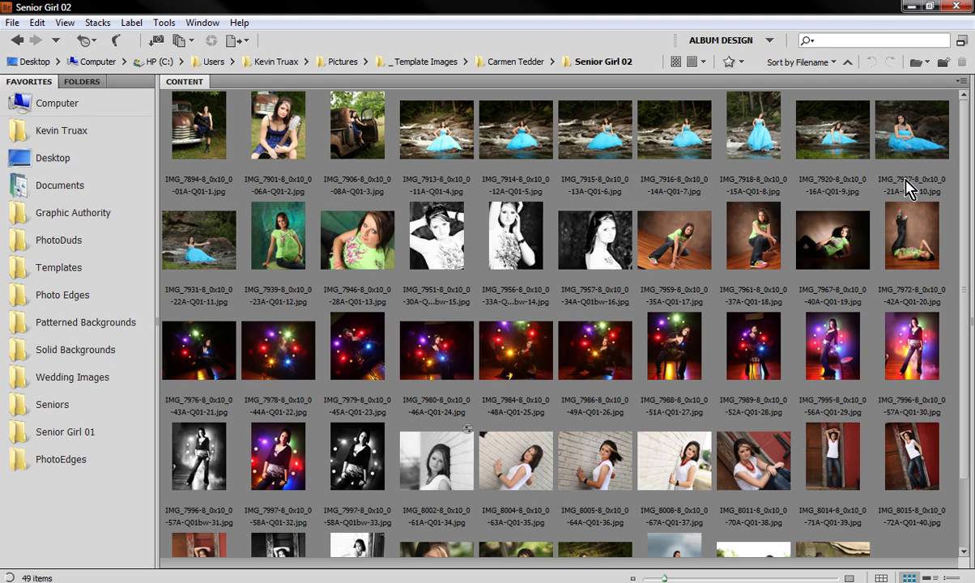
click(256, 119)
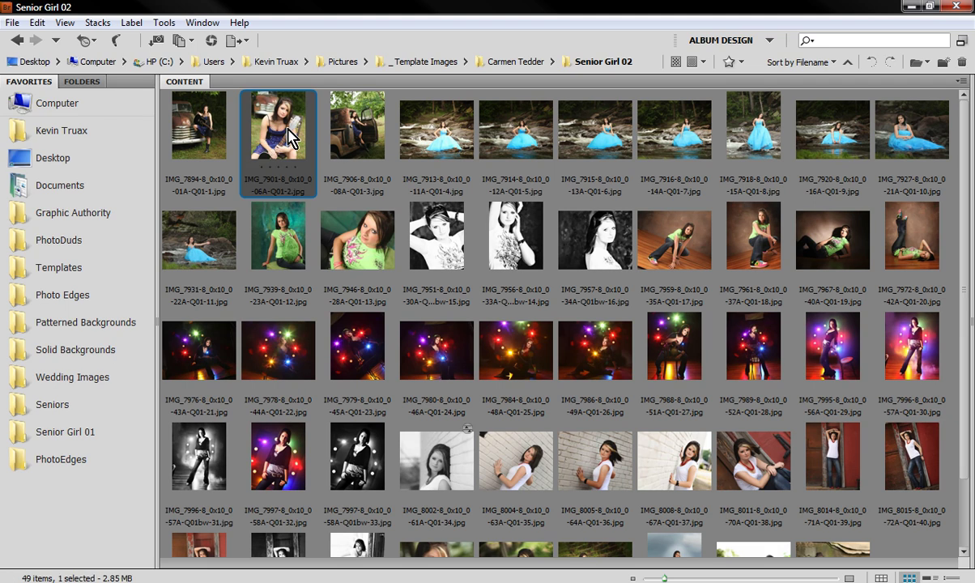
double_click(288, 134)
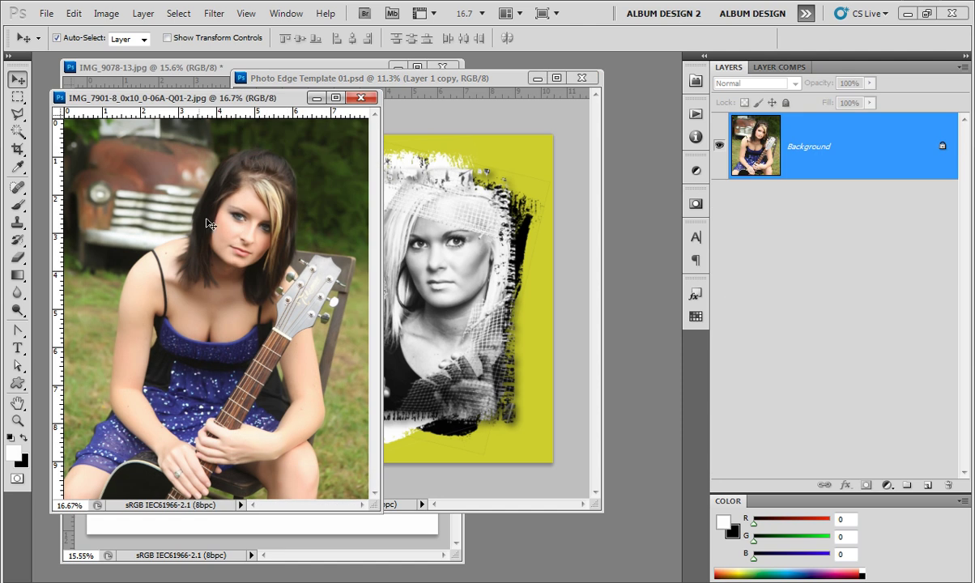
Place the guitar portrait above Layer 1 copy with copies of that layer's mask and drop shadow, and hide Layer 1 copy.
drag(219, 233, 416, 243)
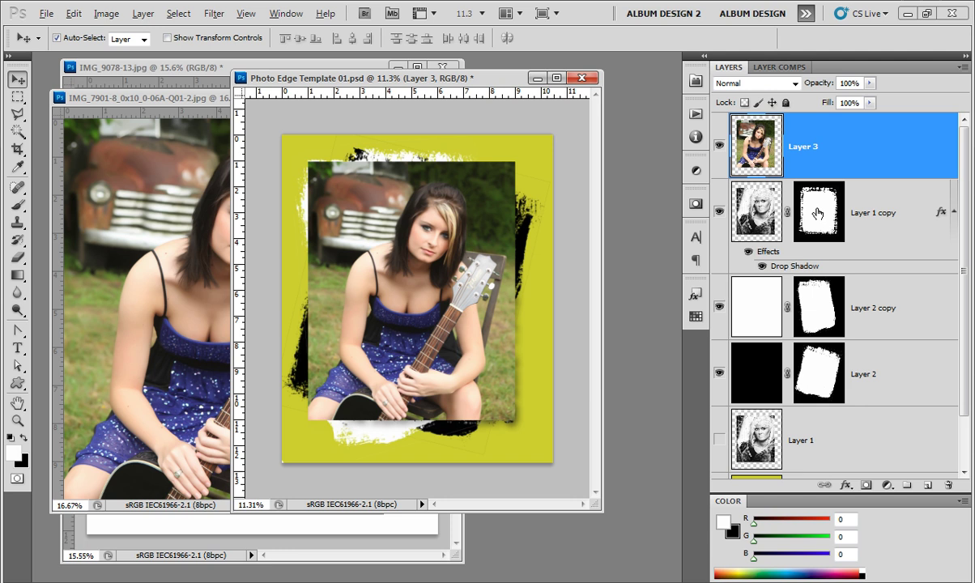
drag(818, 216, 818, 154)
drag(791, 243, 813, 149)
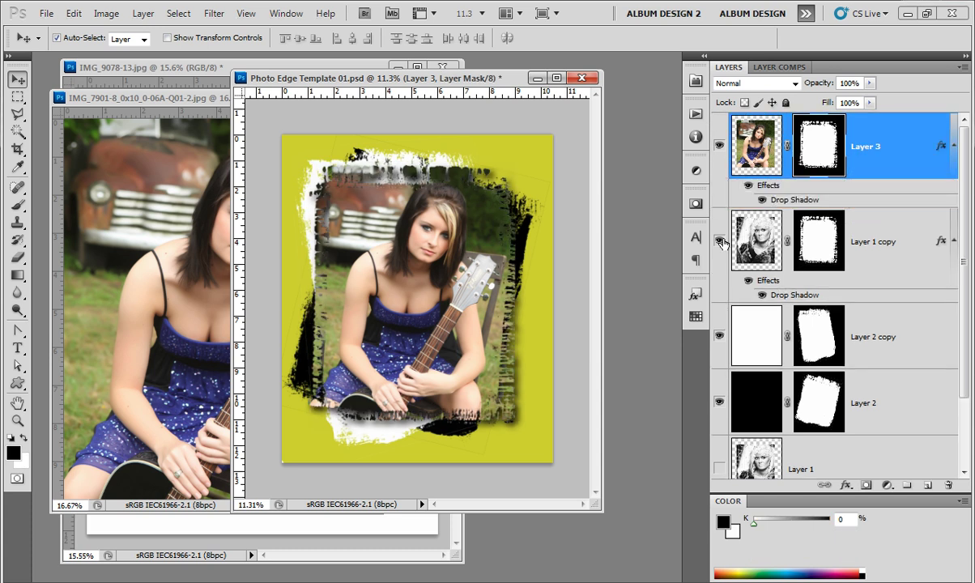
click(719, 242)
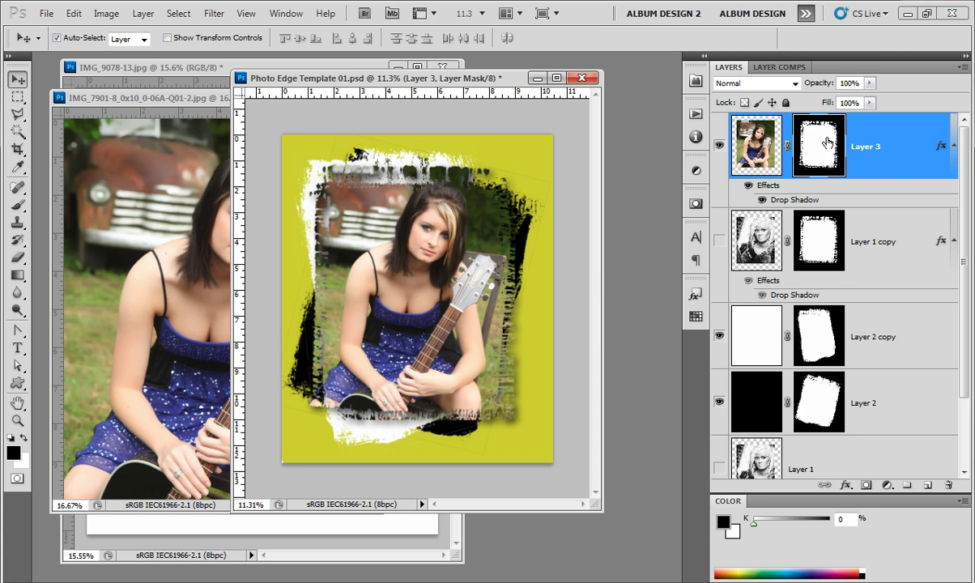
Compare the guitar portrait with its layer mask disabled and enabled, and examine its painted edges up close.
shift+click(821, 144)
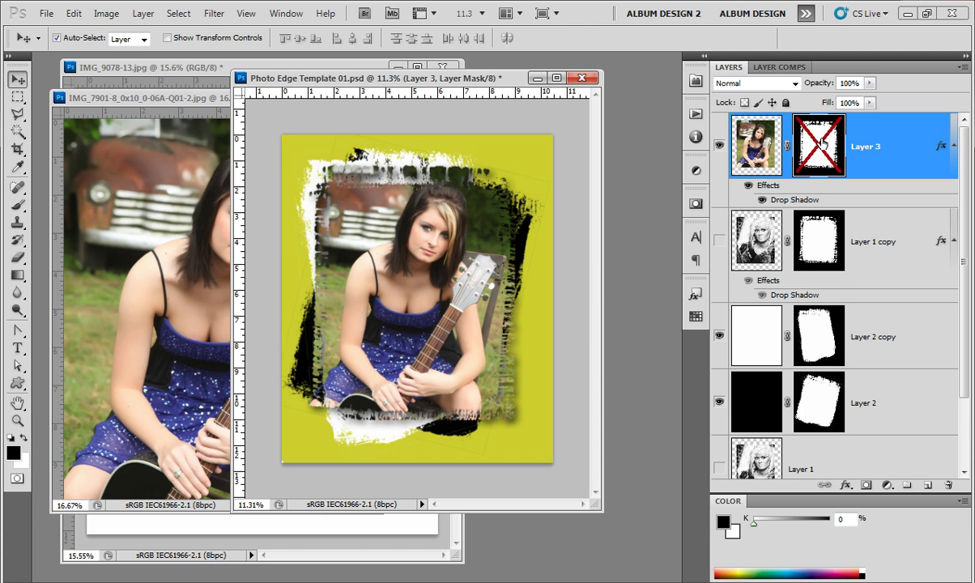
shift+click(821, 143)
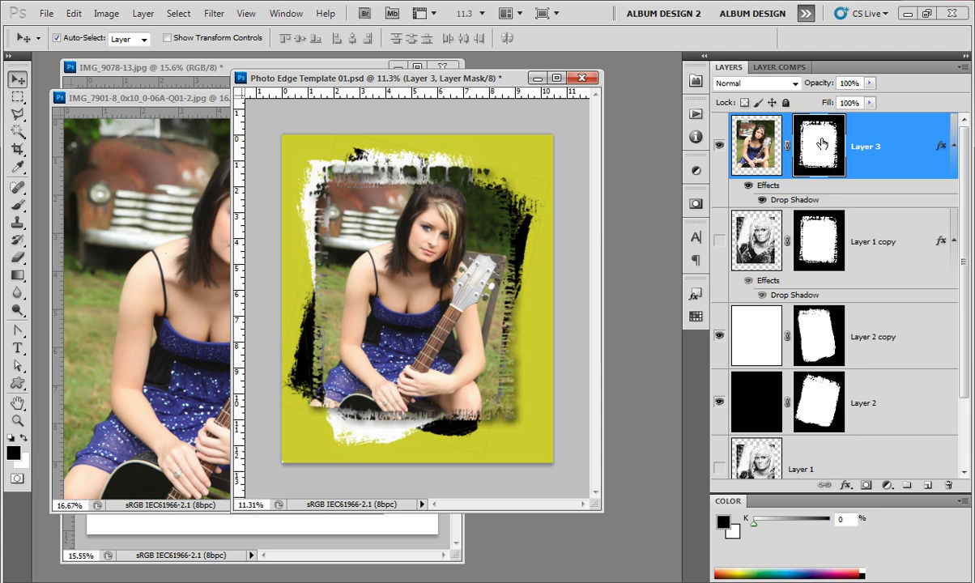
shift+click(821, 143)
shift+click(821, 143)
scroll(583, 403, up, 1)
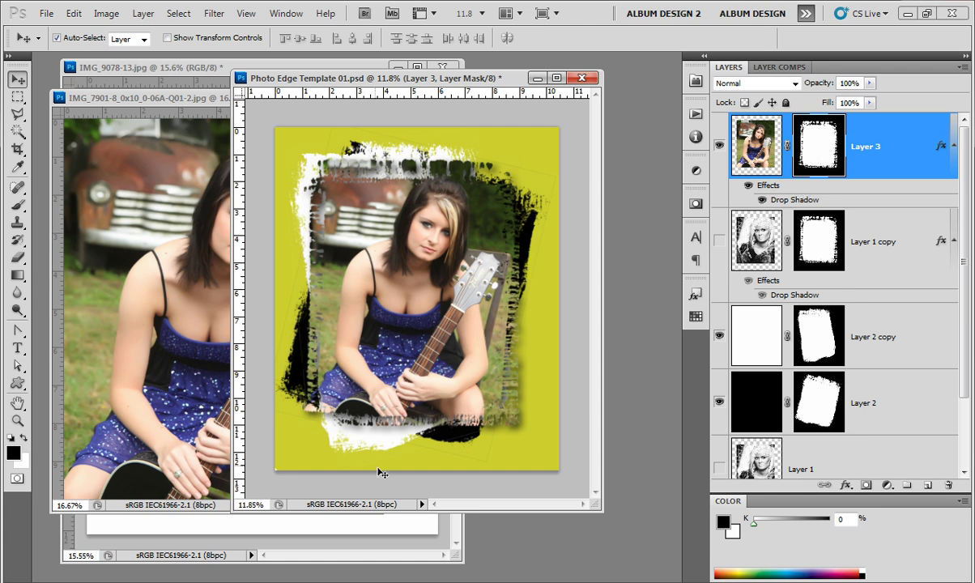
key(ctrl+plus)
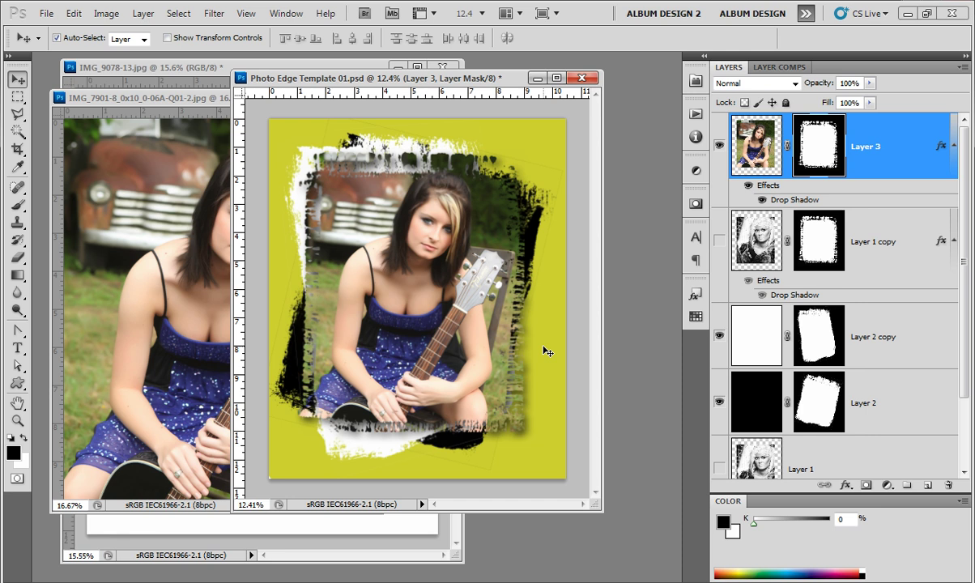